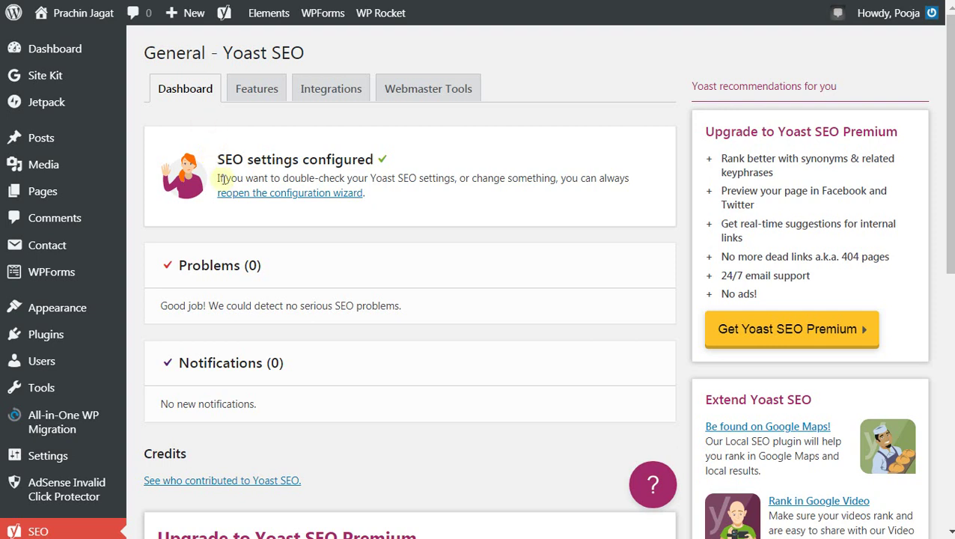
Examine the Yoast SEO dashboard's configuration status, problems, notifications and Premium upgrade information
left_click_drag(216, 159, 394, 163)
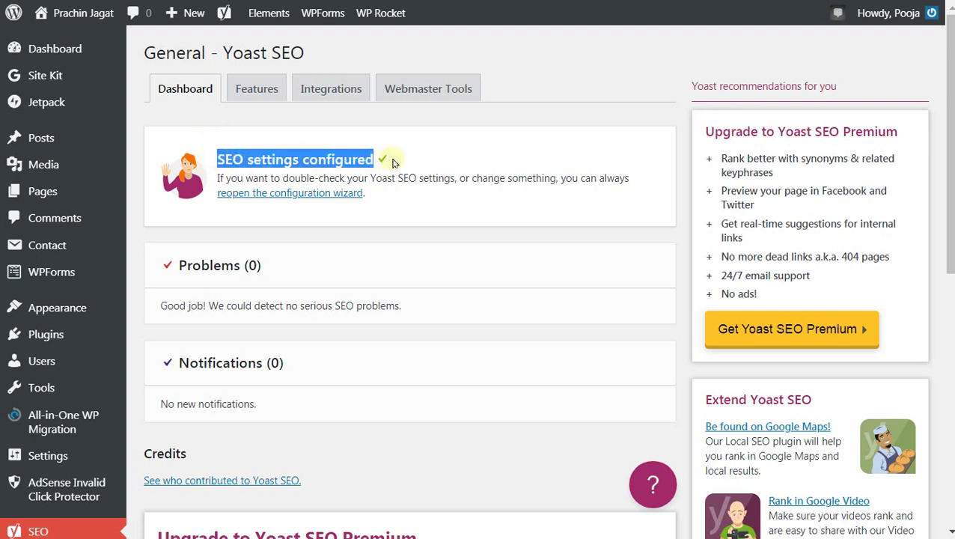
left_click(475, 180)
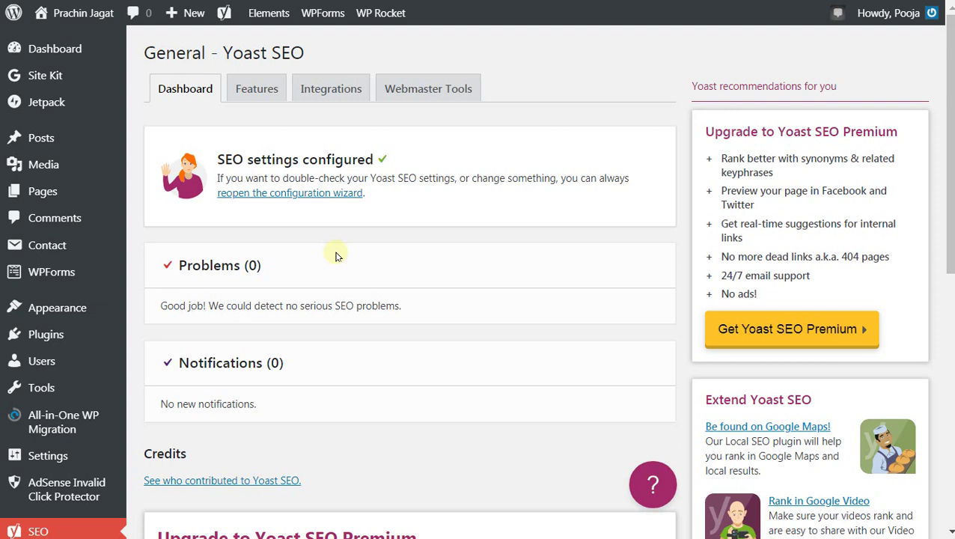
left_click(189, 84)
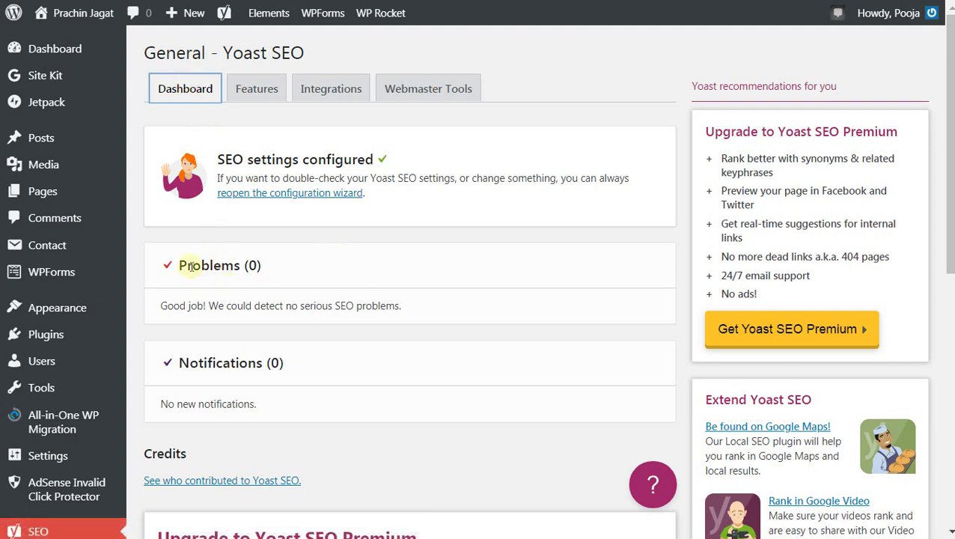
triple_click(315, 305)
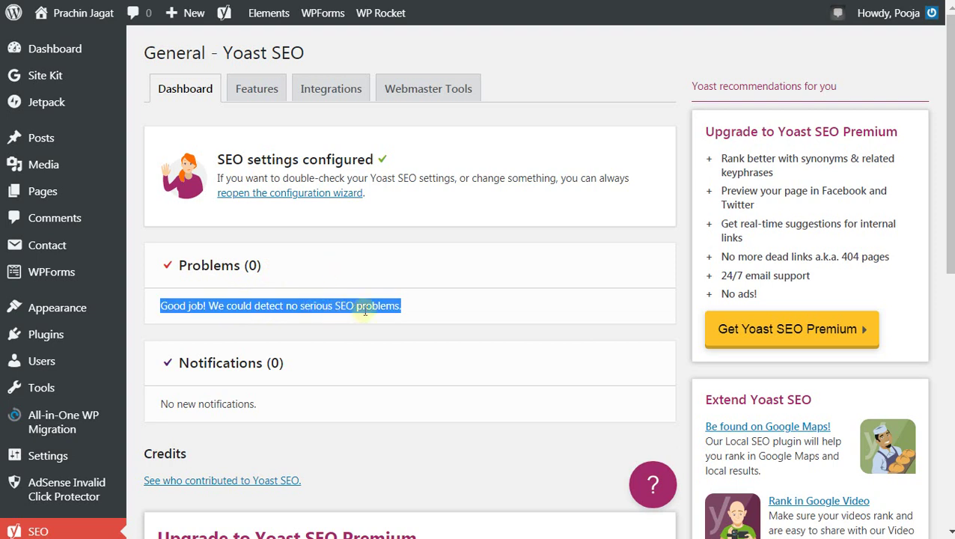
left_click(459, 317)
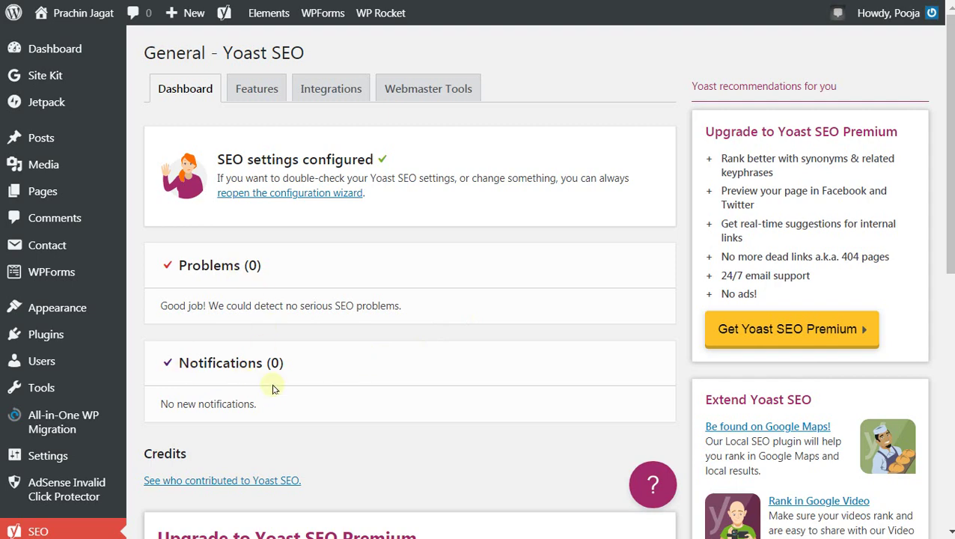
scroll(273, 388, "down", 2)
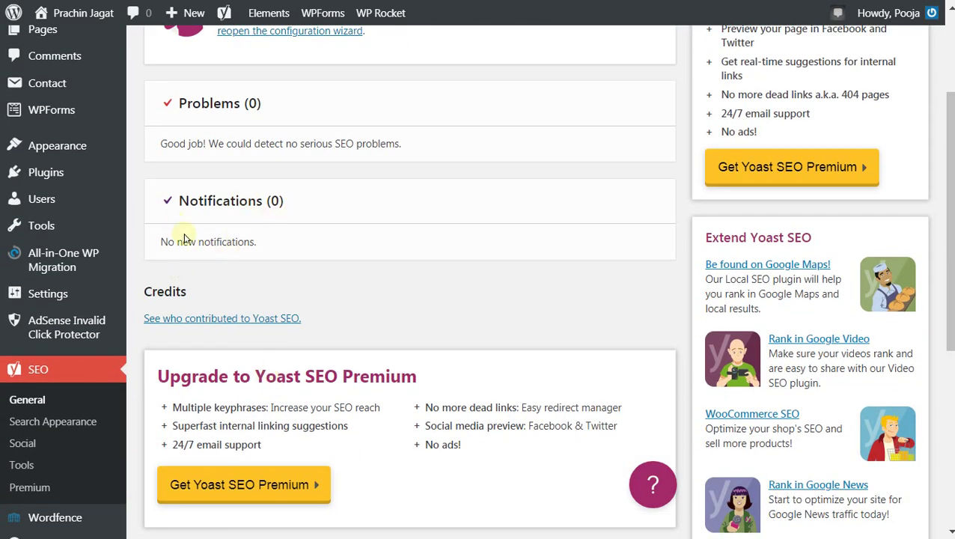
left_click_drag(160, 241, 304, 260)
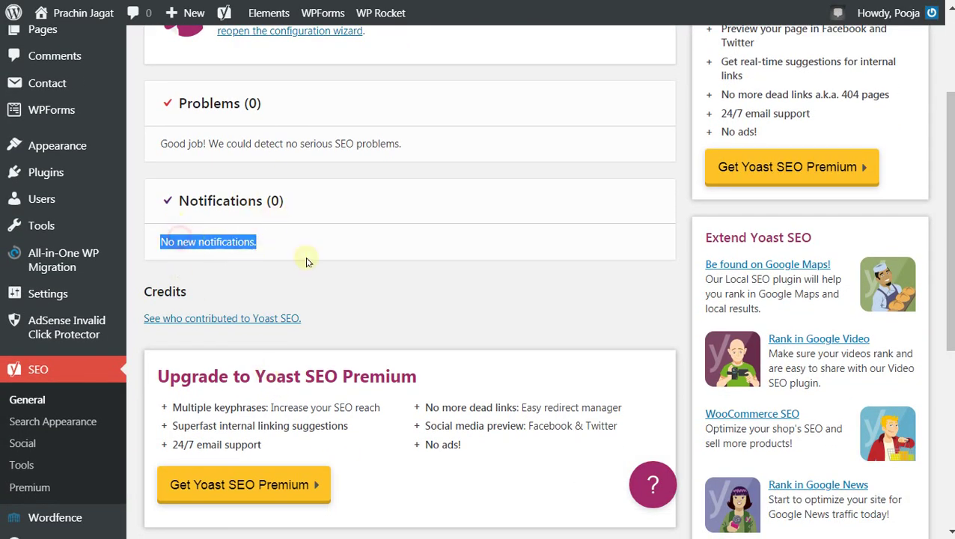
left_click(362, 259)
scroll(390, 256, "down", 3)
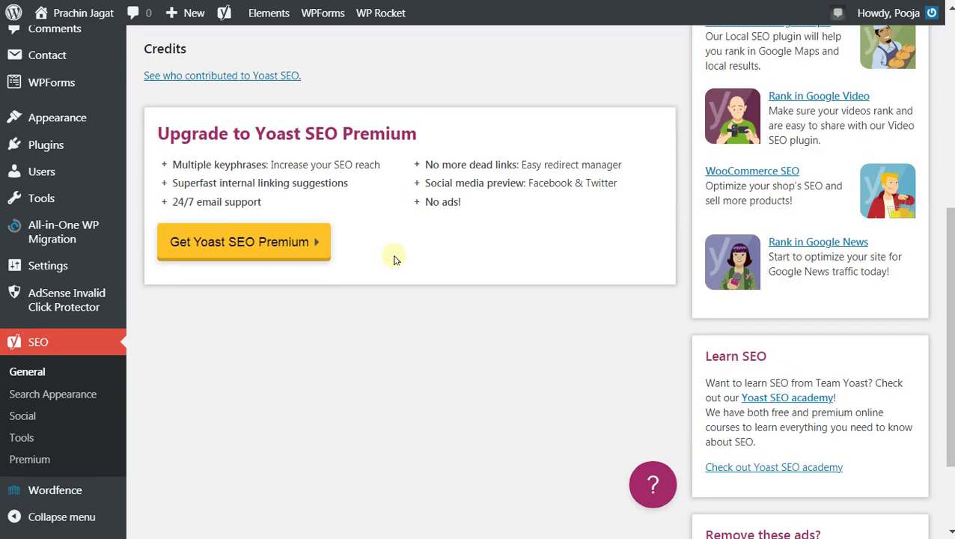
scroll(330, 267, "up", 5)
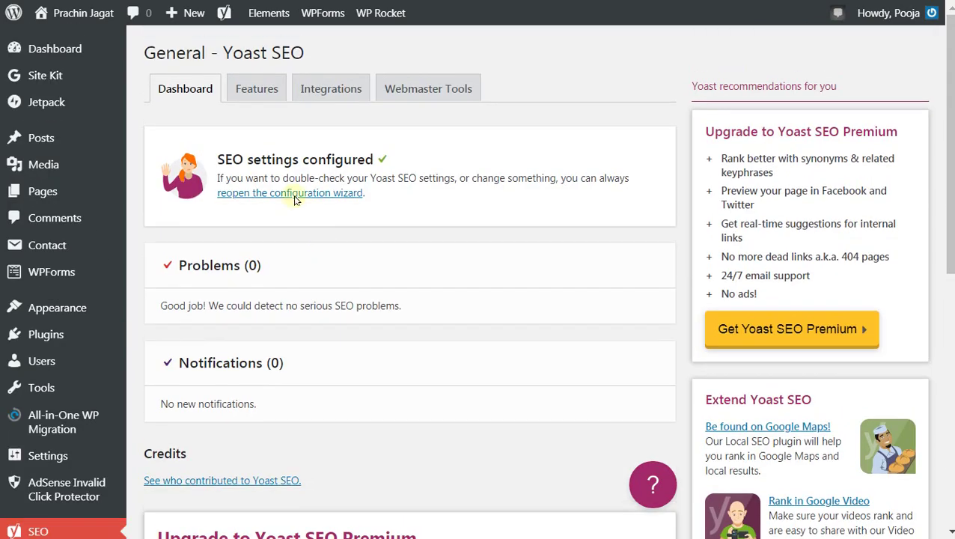
Open the Yoast SEO feature settings and read the help text for SEO analysis, collapsing it again
left_click(256, 93)
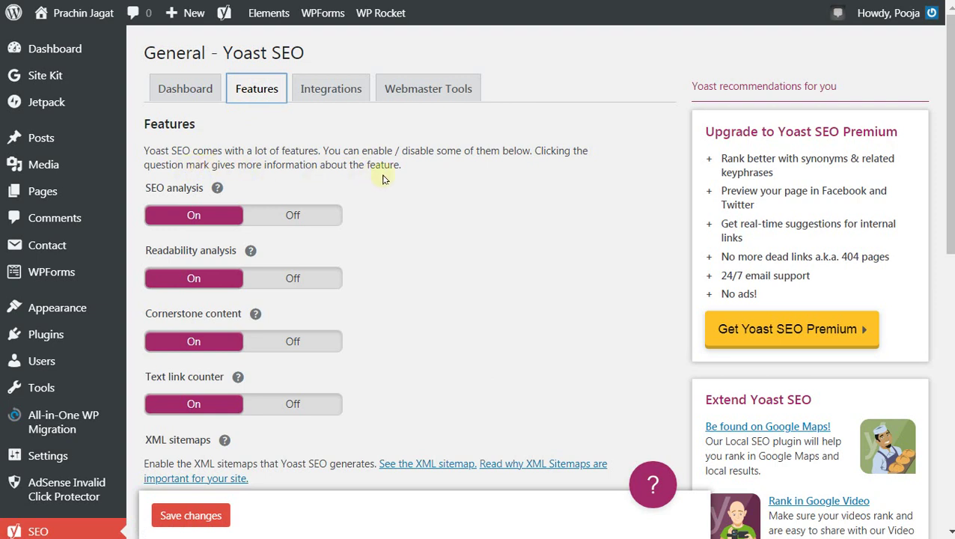
left_click(218, 188)
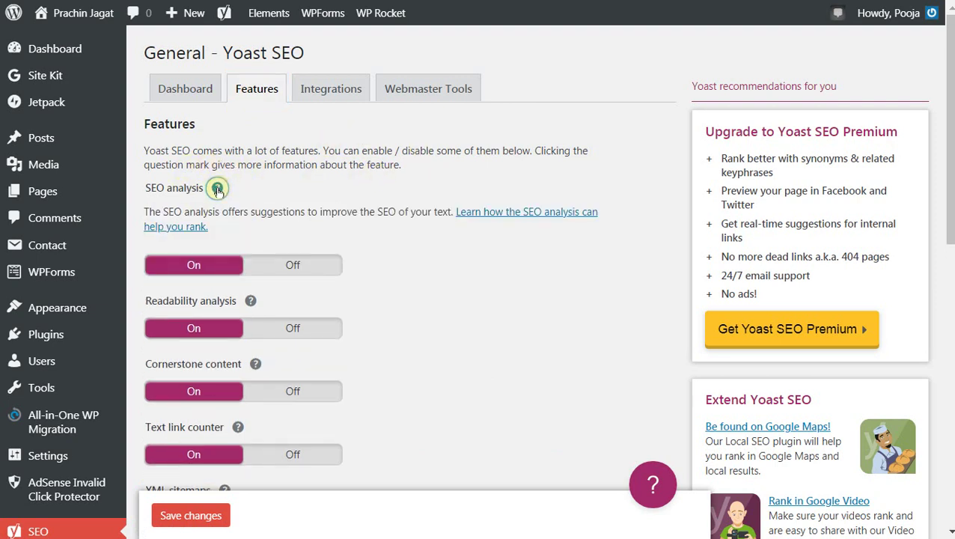
left_click(217, 189)
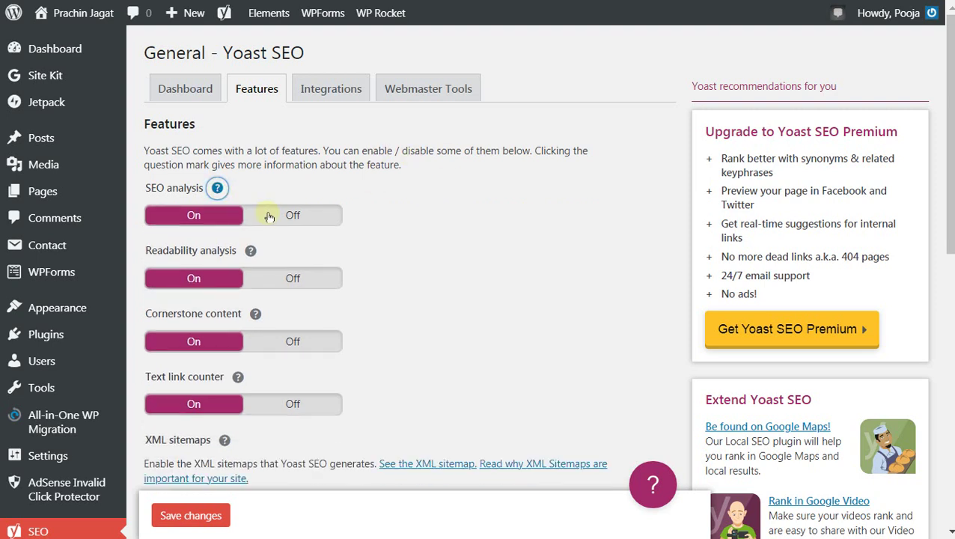
left_click(426, 191)
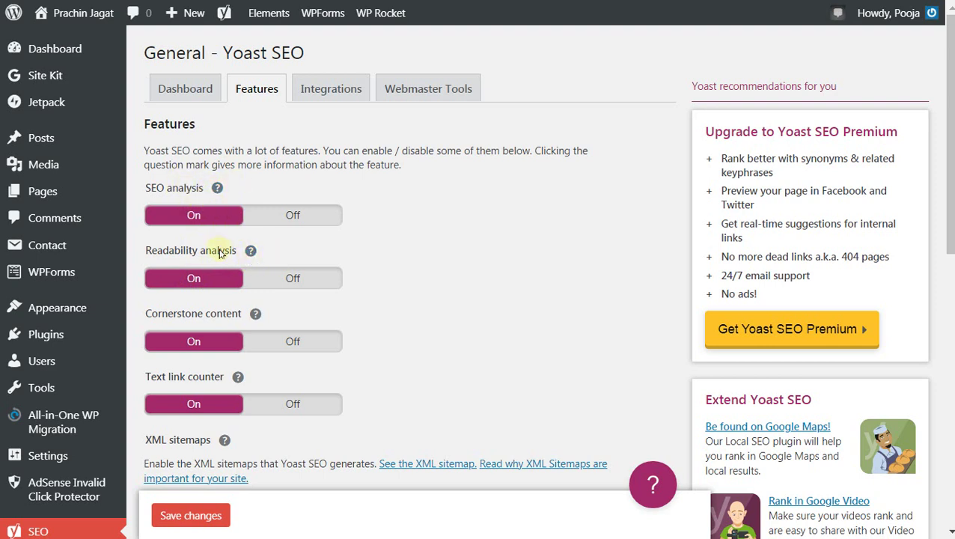
Review the remaining feature switches down to Enhanced Slack sharing, collapsing the XML sitemaps explanation along the way
scroll(218, 253, "down", 1)
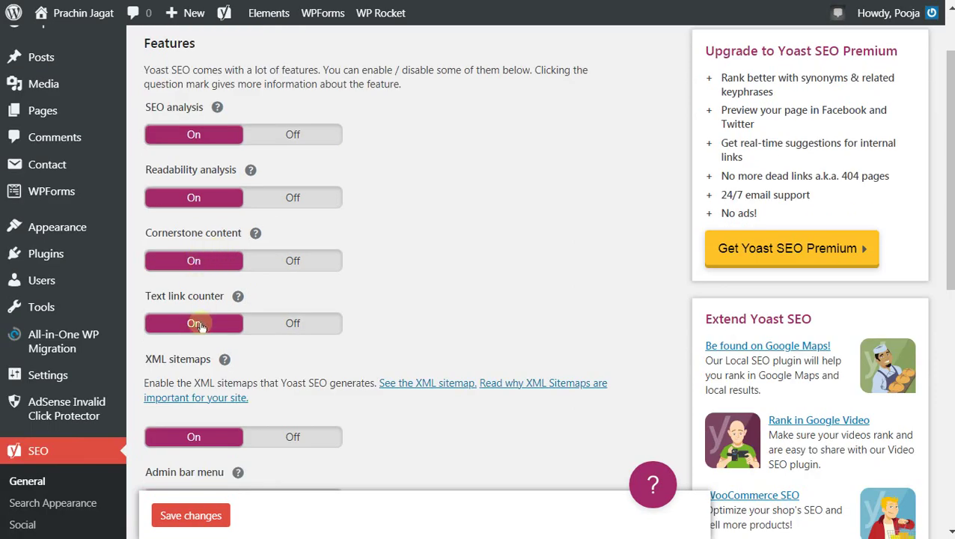
scroll(200, 323, "down", 2)
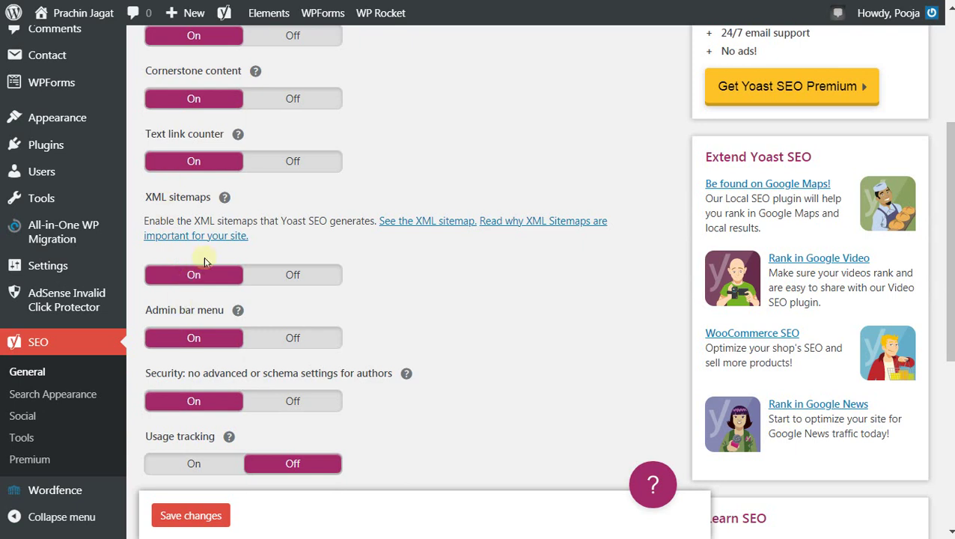
left_click(223, 197)
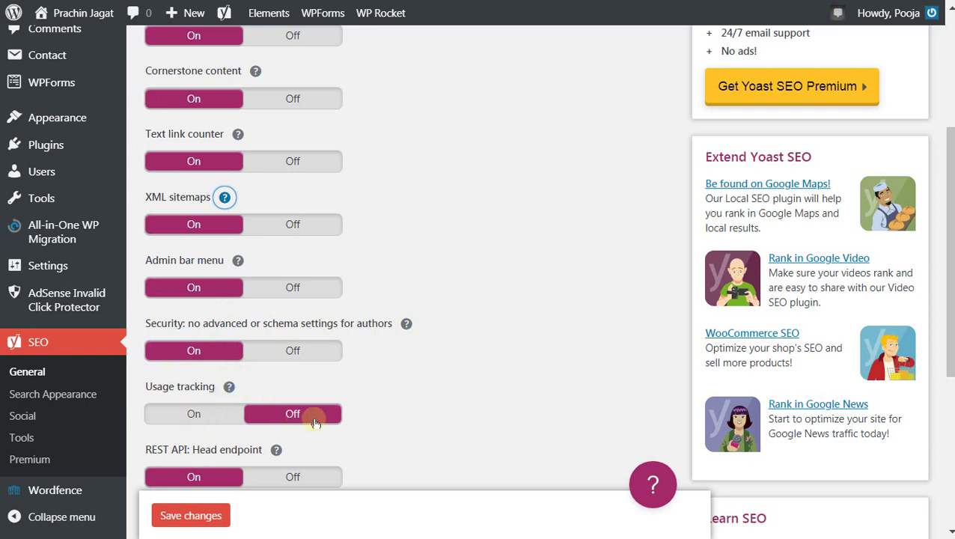
left_click(432, 400)
scroll(433, 403, "down", 2)
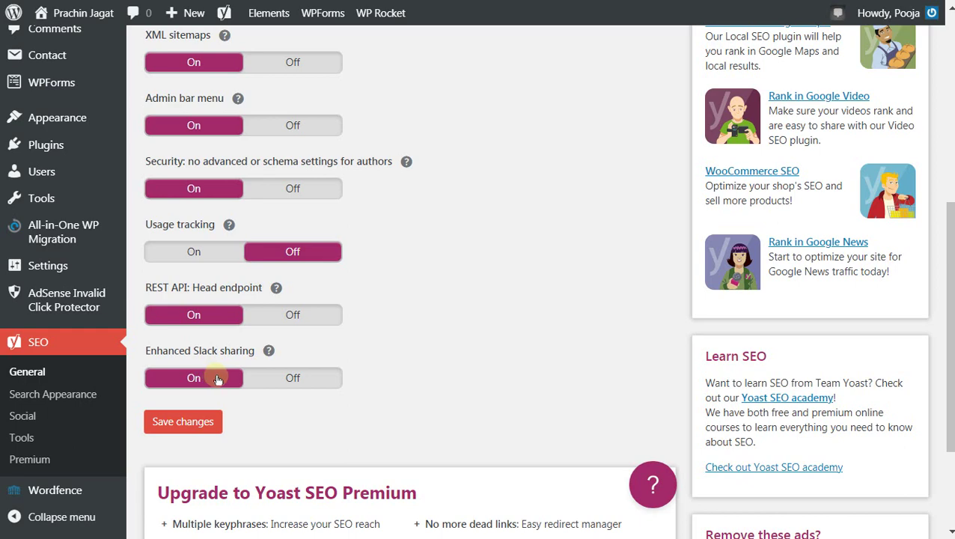
scroll(217, 380, "down", 3)
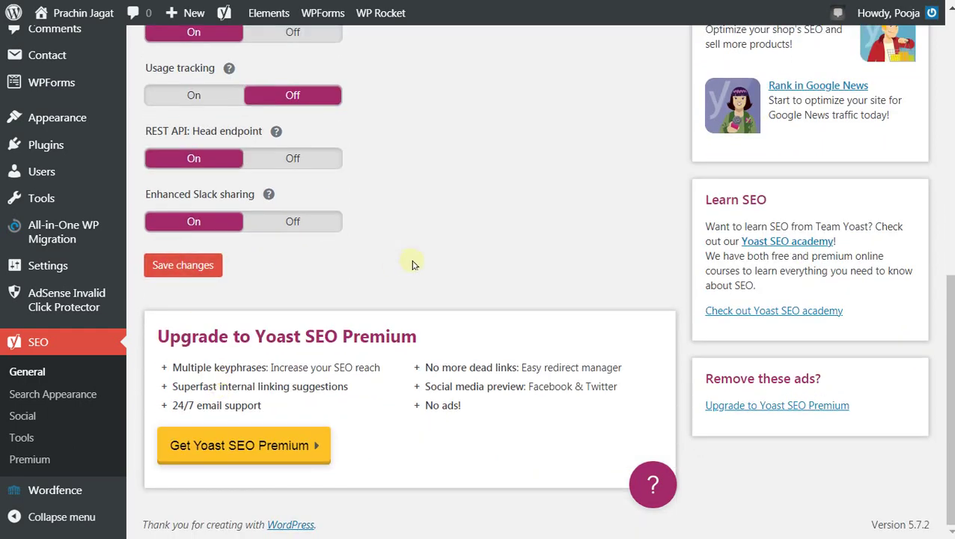
scroll(412, 264, "up", 10)
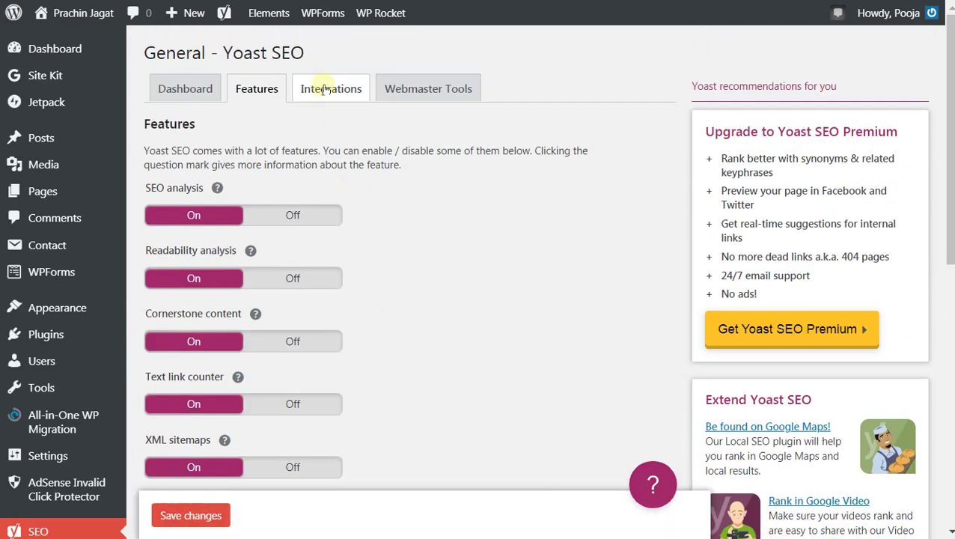
Check the third-party integrations and the search engine verification fields, and save the Webmaster Tools settings
left_click(327, 89)
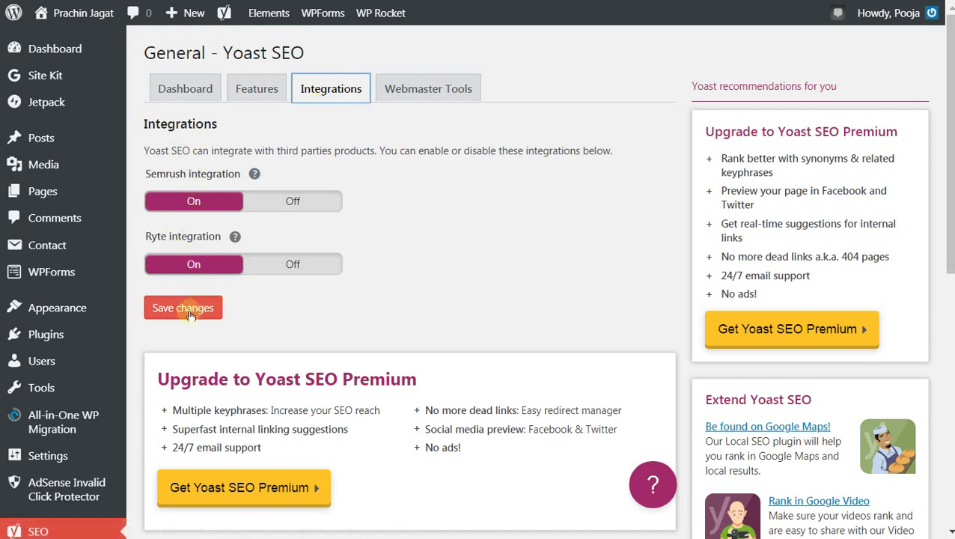
left_click(425, 89)
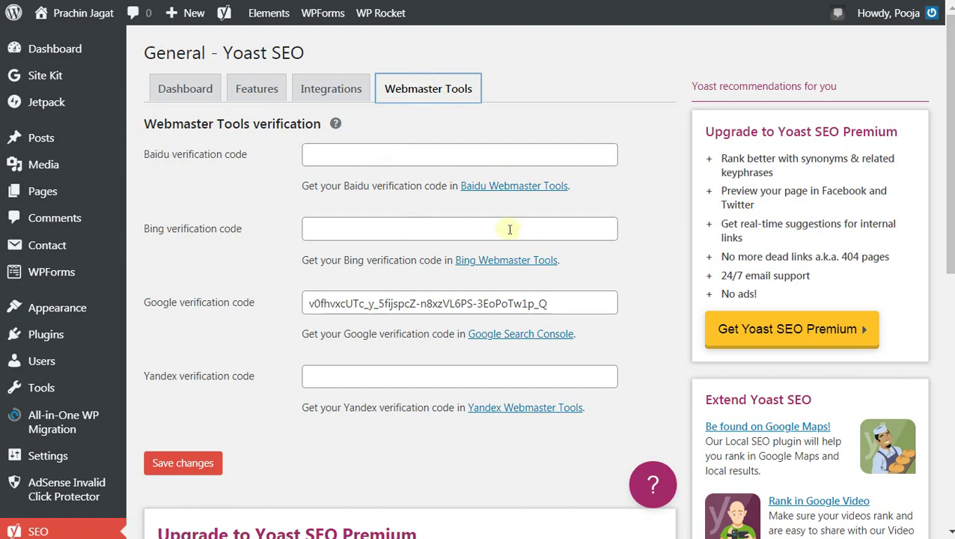
scroll(507, 286, "down", 5)
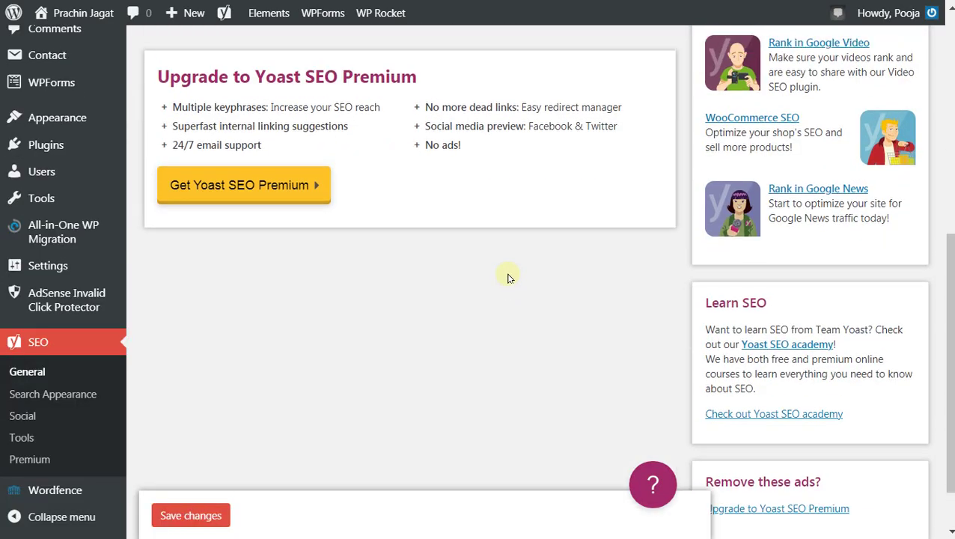
scroll(297, 167, "up", 2)
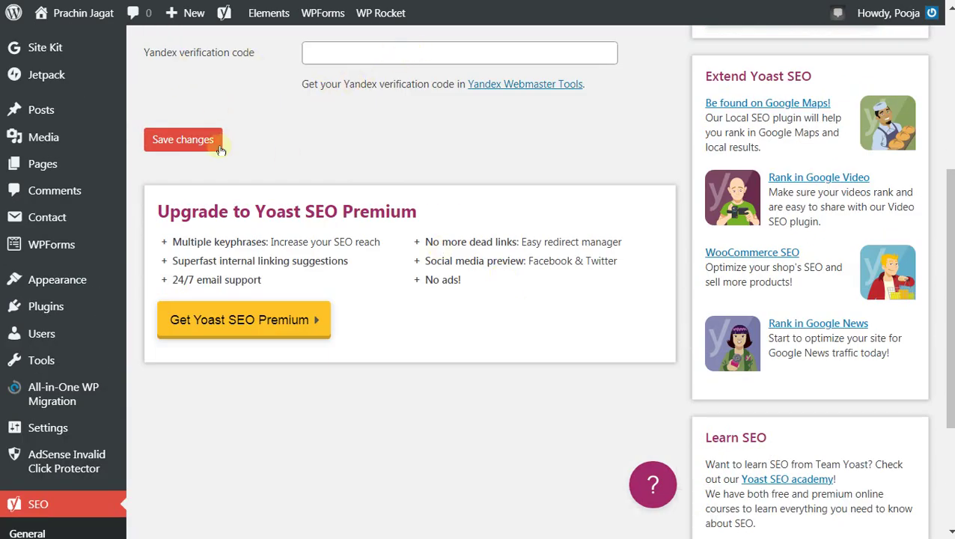
left_click(202, 143)
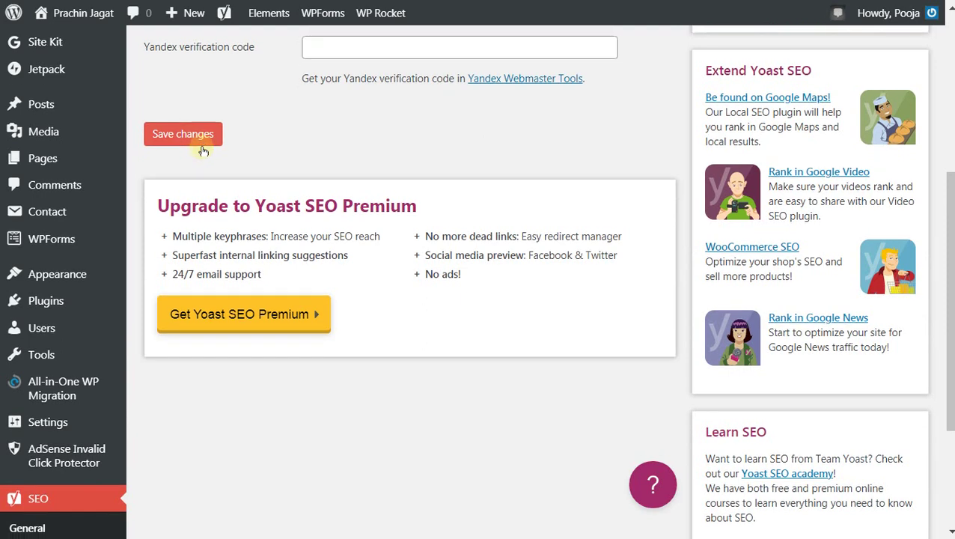
Open the general settings of Yoast SEO's Search Appearance section
scroll(202, 150, "down", 3)
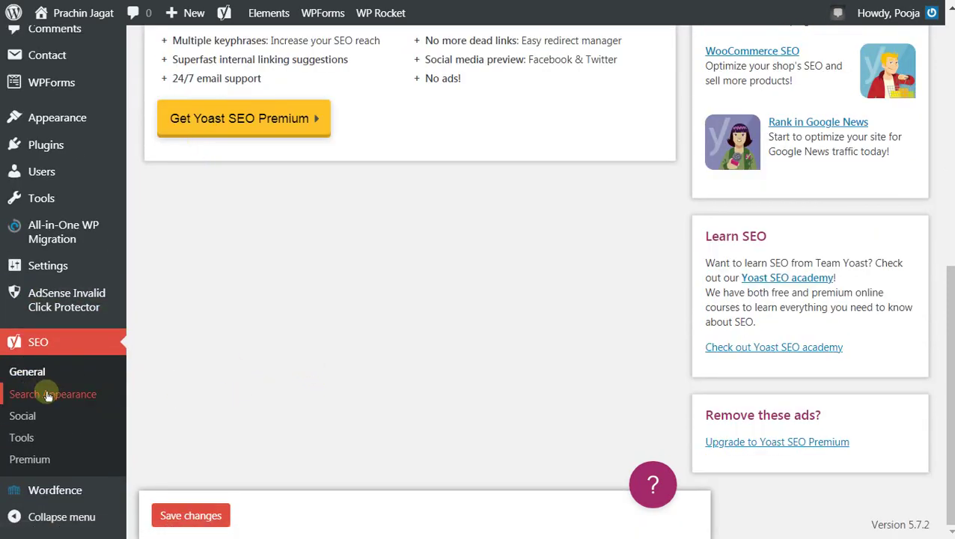
left_click(47, 392)
scroll(281, 336, "up", 3)
scroll(286, 330, "up", 4)
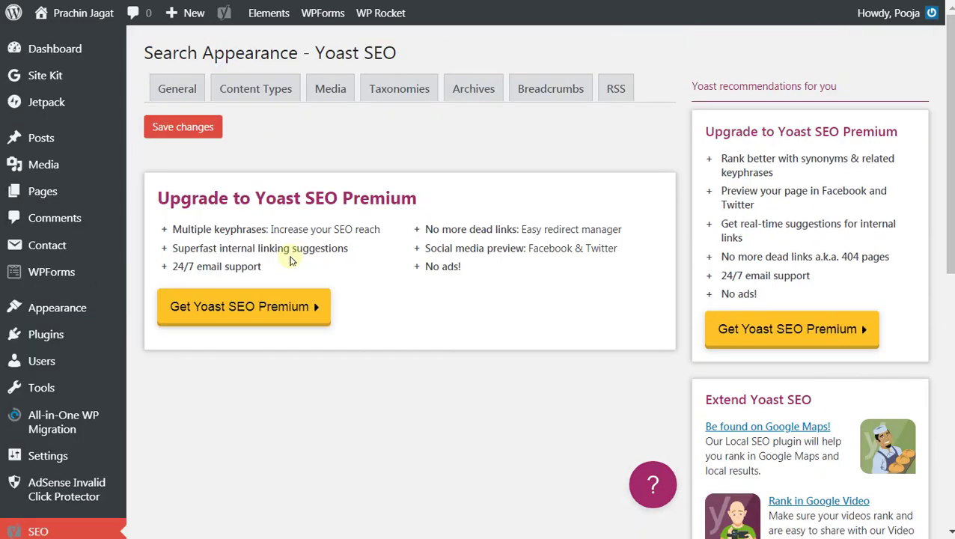
left_click(173, 90)
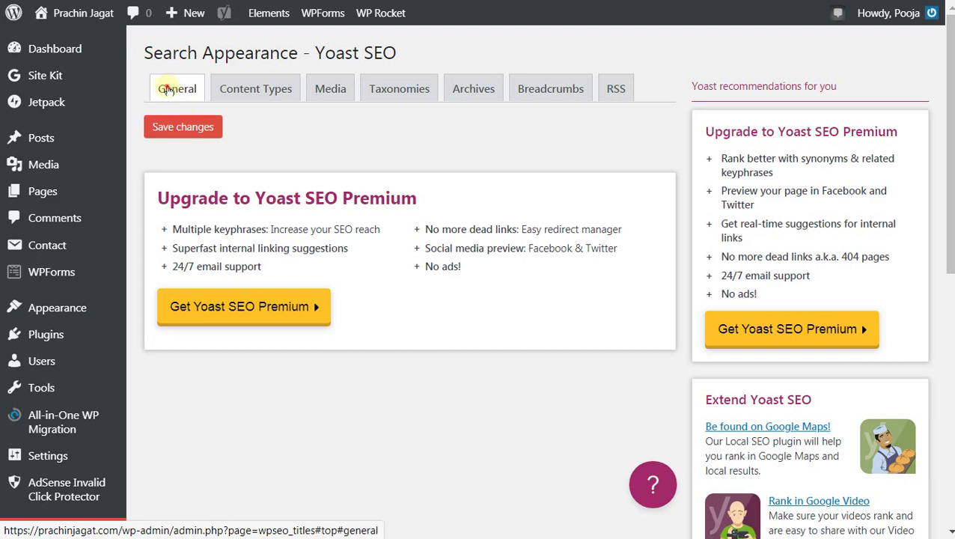
left_click(169, 89)
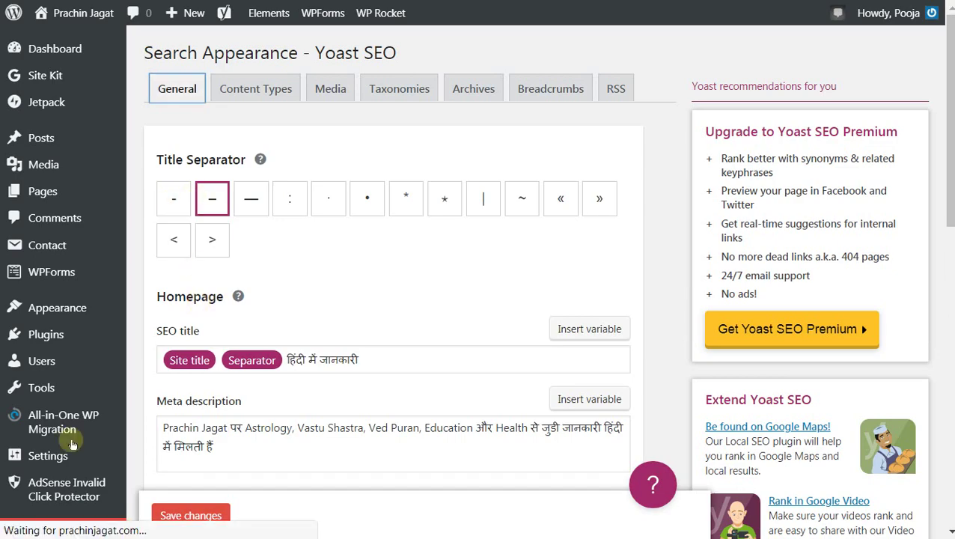
Examine the title separator and homepage SEO title, and call up and dismiss the variable list for the homepage meta description
scroll(42, 422, "down", 5)
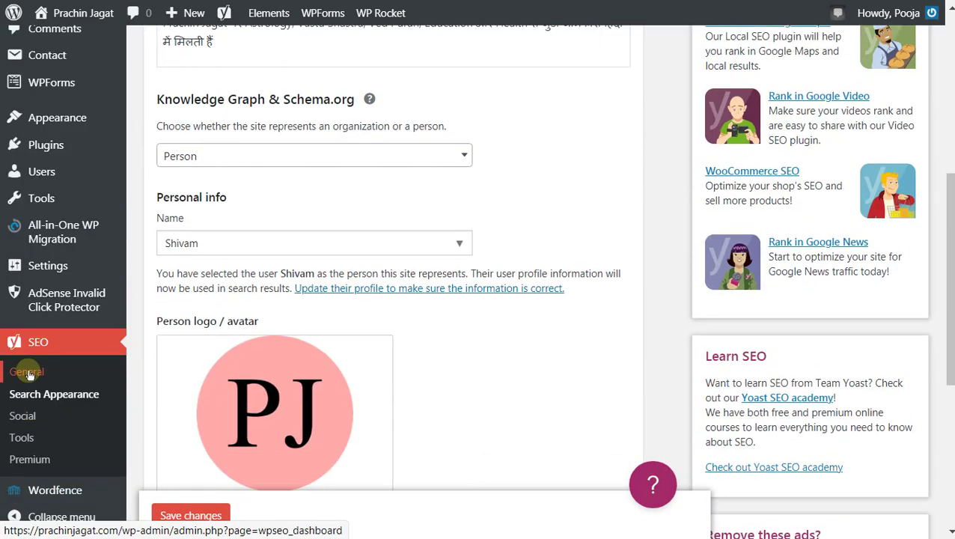
scroll(383, 322, "up", 5)
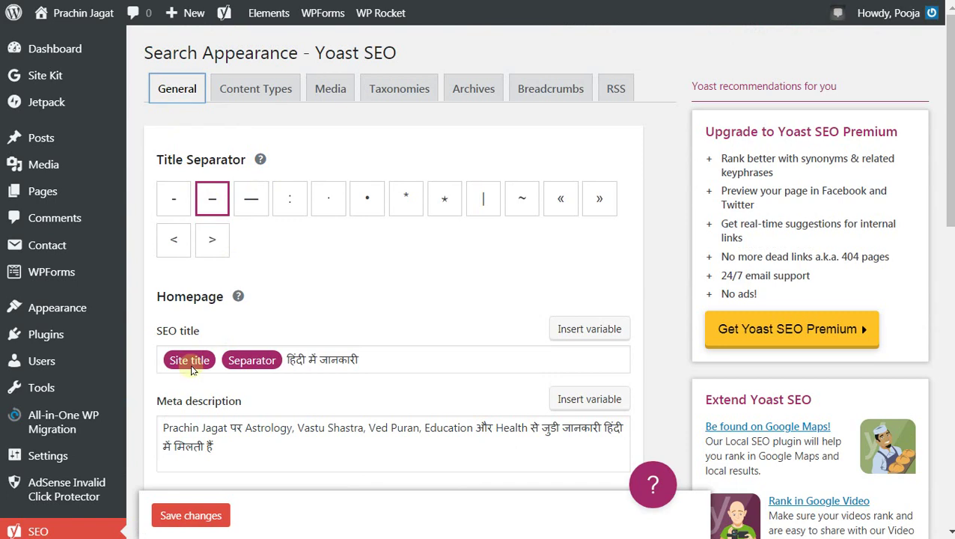
scroll(267, 370, "down", 1)
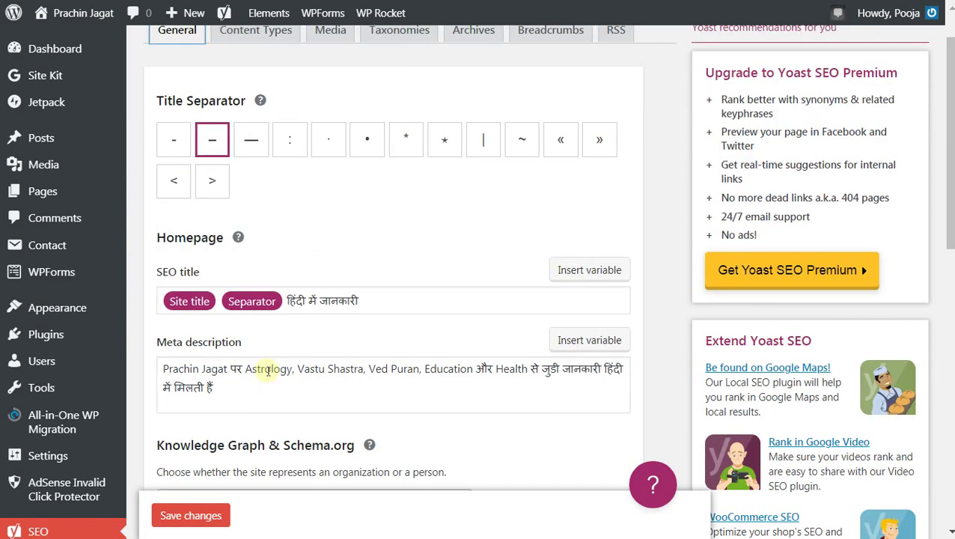
scroll(243, 213, "up", 1)
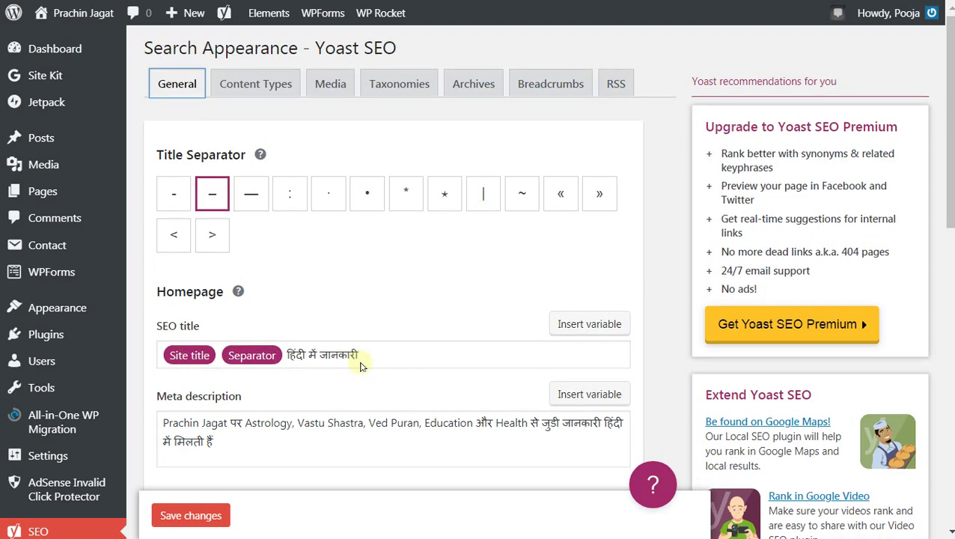
scroll(352, 359, "down", 2)
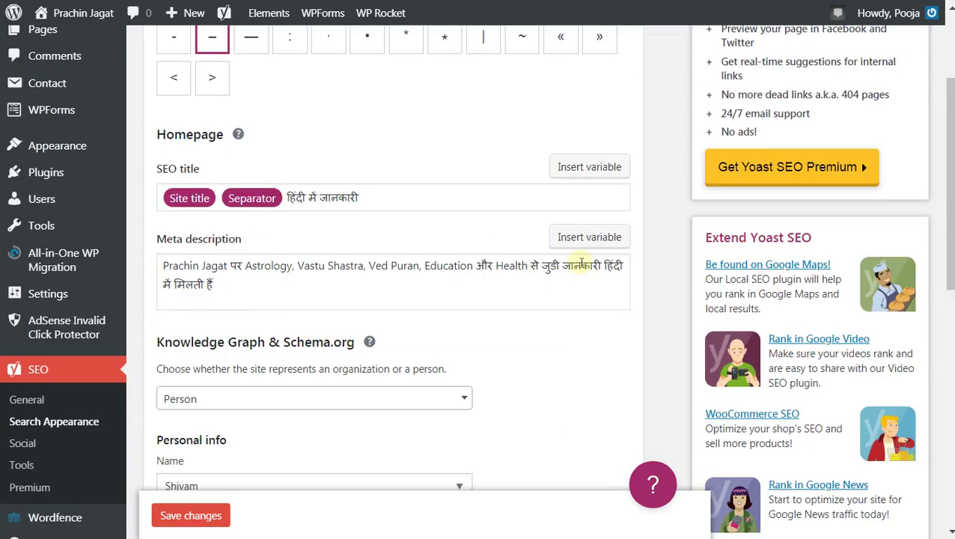
left_click(582, 238)
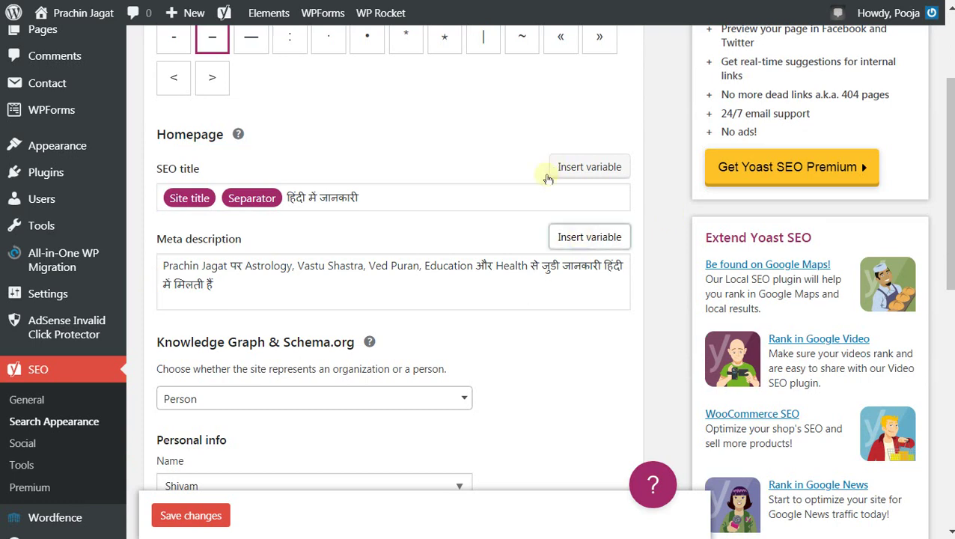
left_click(607, 355)
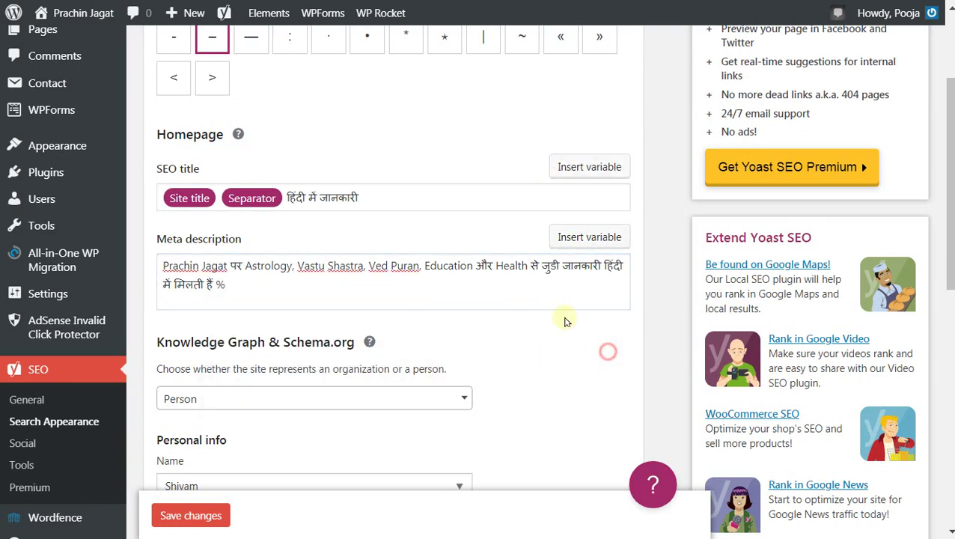
Remove the stray percent sign from the end of the homepage meta description
left_click(253, 290)
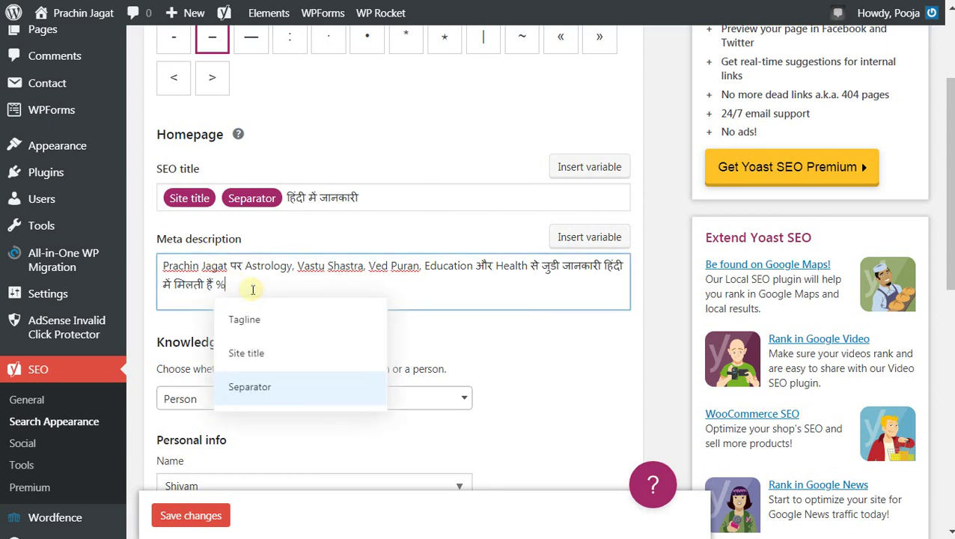
key("BackSpace")
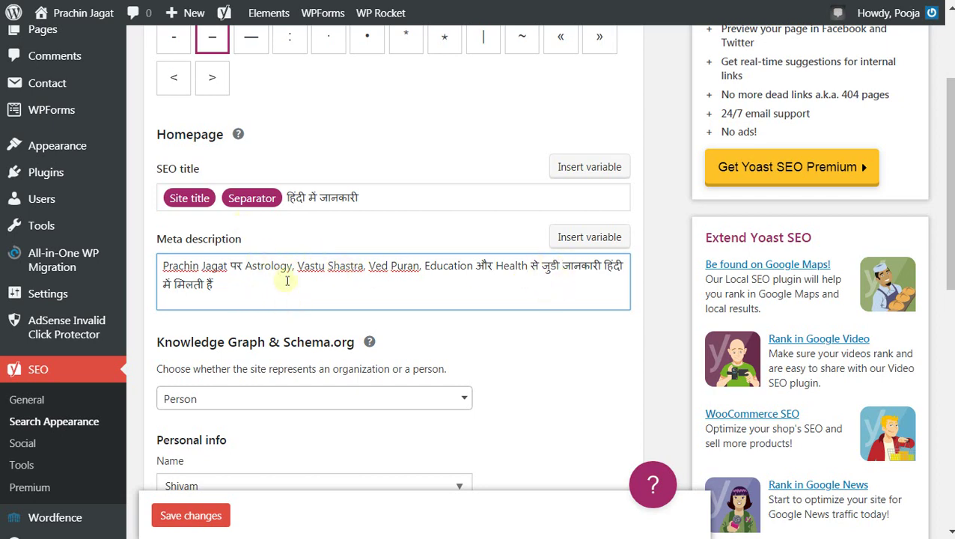
scroll(551, 386, "up", 1)
Choose Person as what the site represents in the Knowledge Graph settings, and check the personal name and logo
scroll(551, 386, "down", 3)
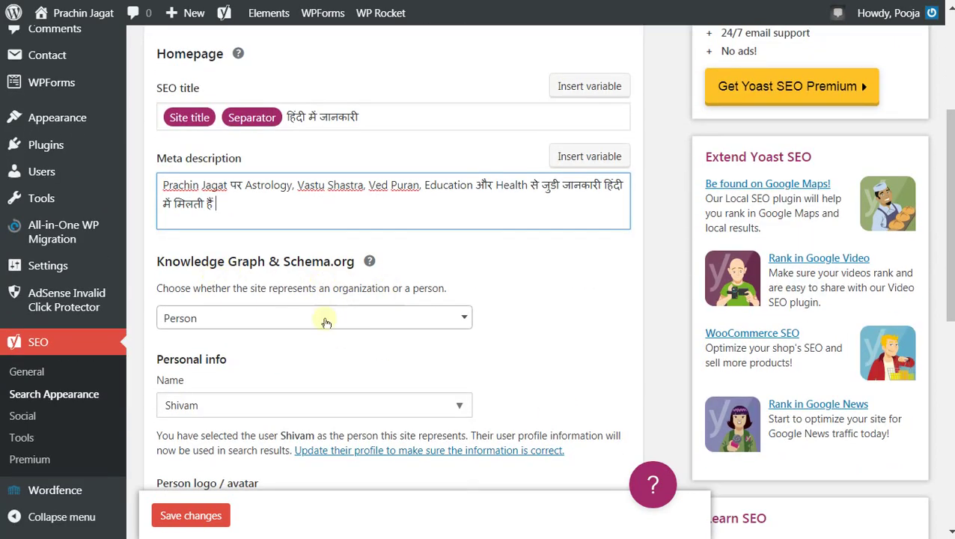
left_click(463, 322)
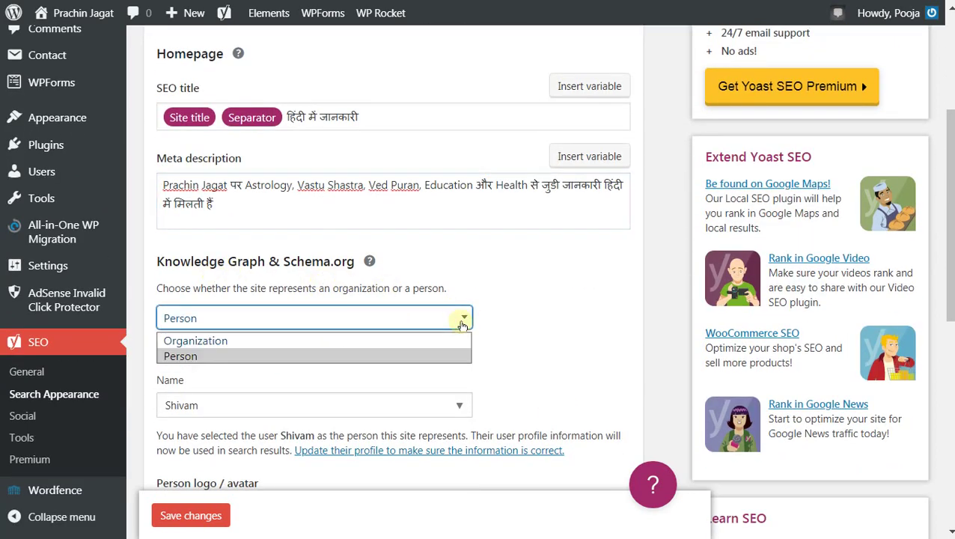
left_click(191, 357)
scroll(193, 374, "down", 3)
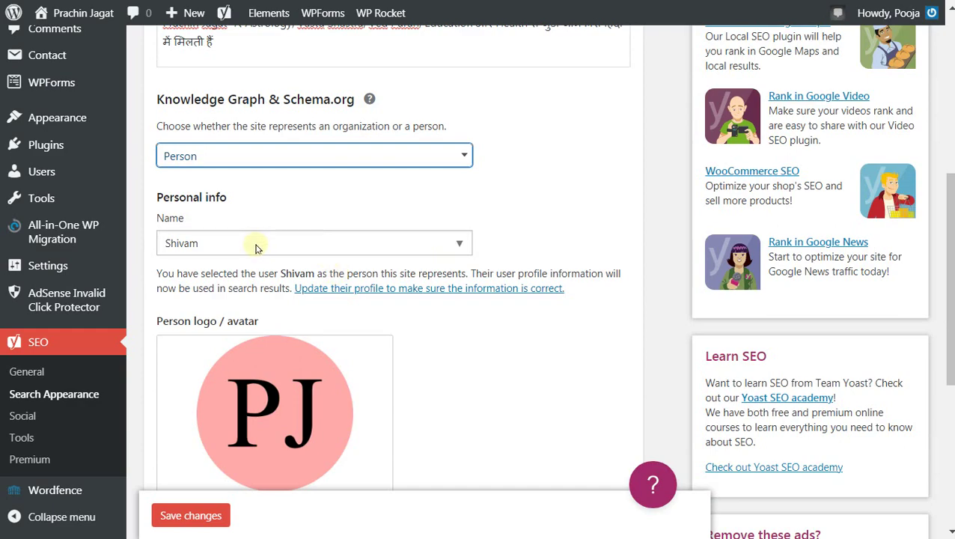
scroll(288, 419, "down", 4)
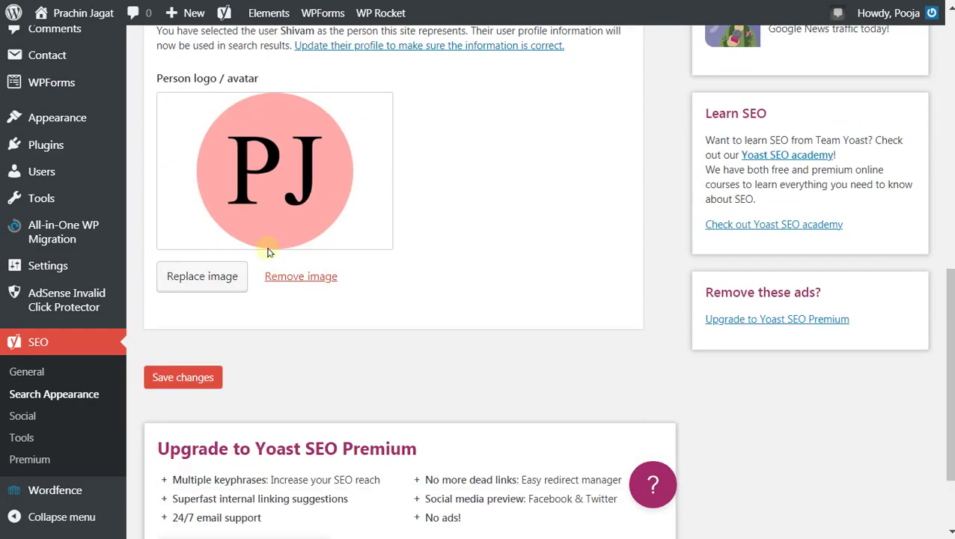
scroll(269, 252, "up", 3)
scroll(166, 363, "down", 3)
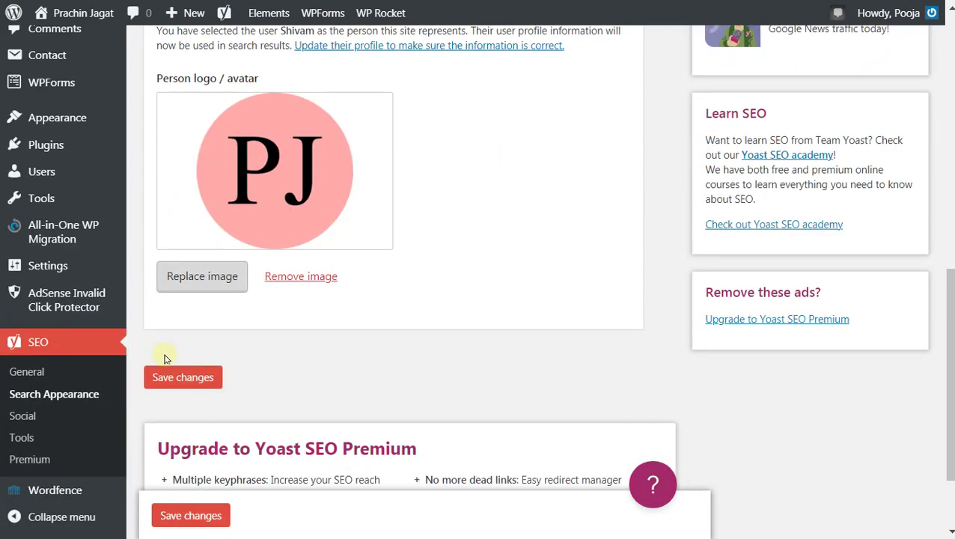
scroll(455, 258, "up", 6)
scroll(460, 260, "up", 6)
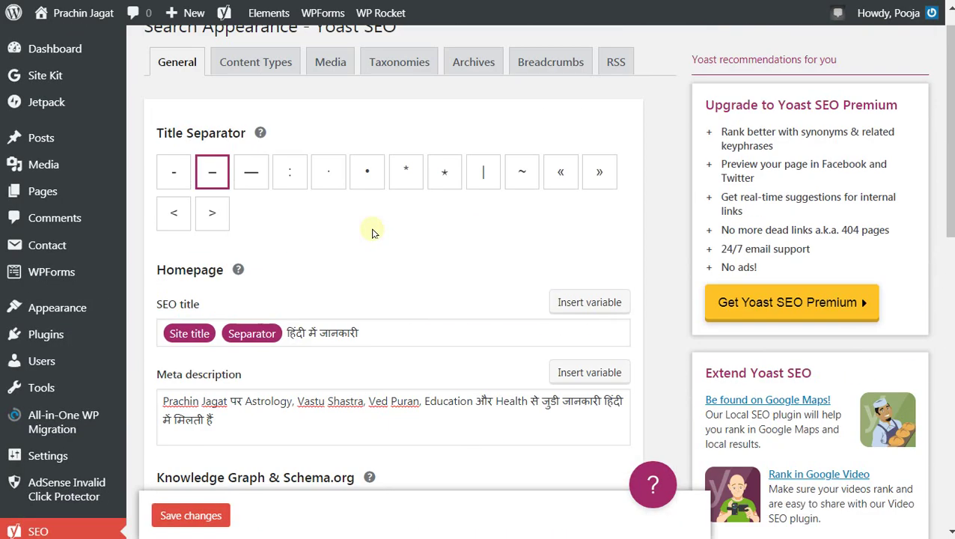
Open the Content Types settings, and call up and dismiss the variable list for the Posts SEO title
left_click(271, 88)
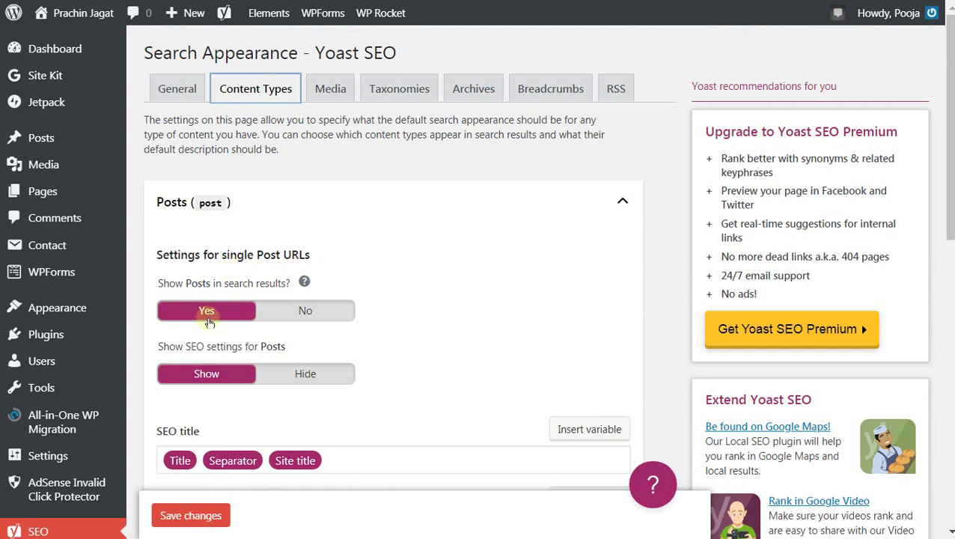
scroll(228, 371, "down", 2)
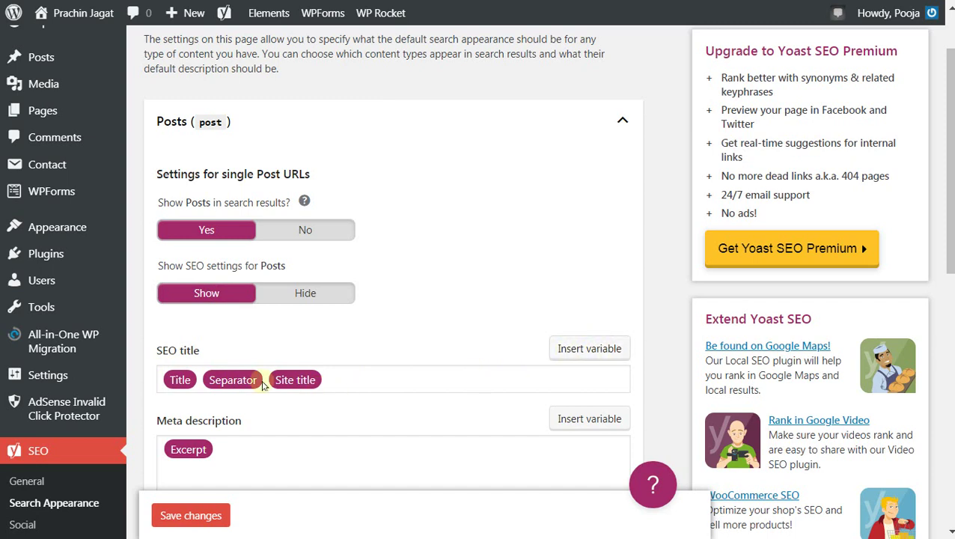
left_click(592, 350)
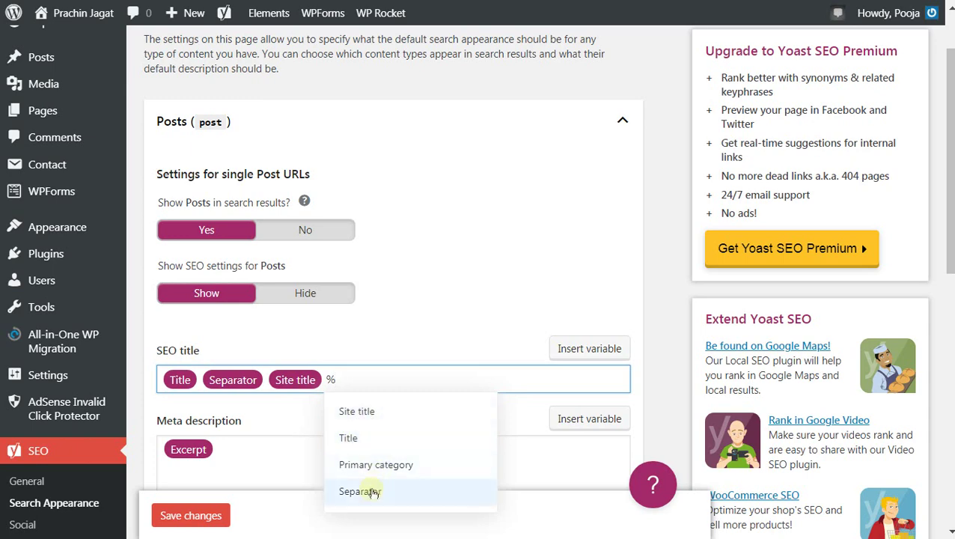
scroll(372, 492, "down", 3)
scroll(396, 418, "up", 2)
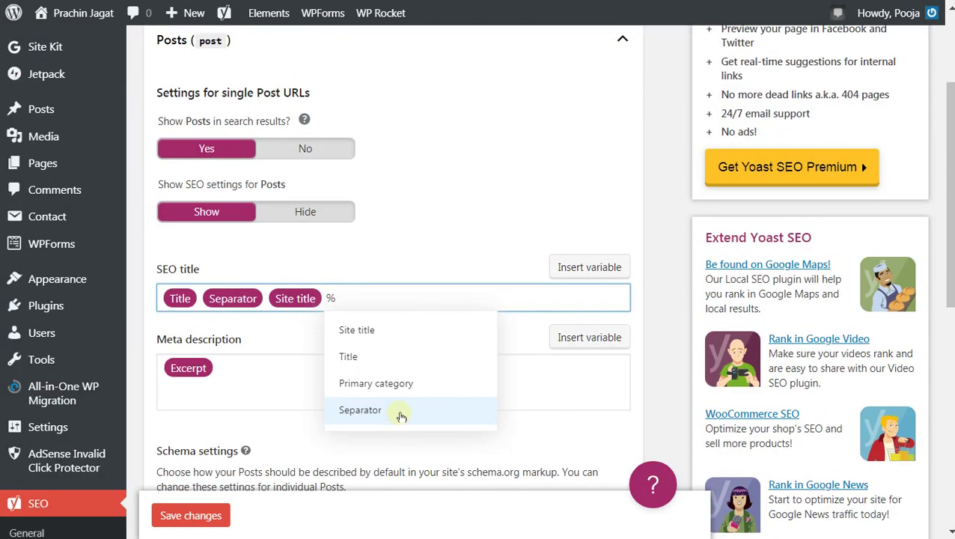
left_click(461, 224)
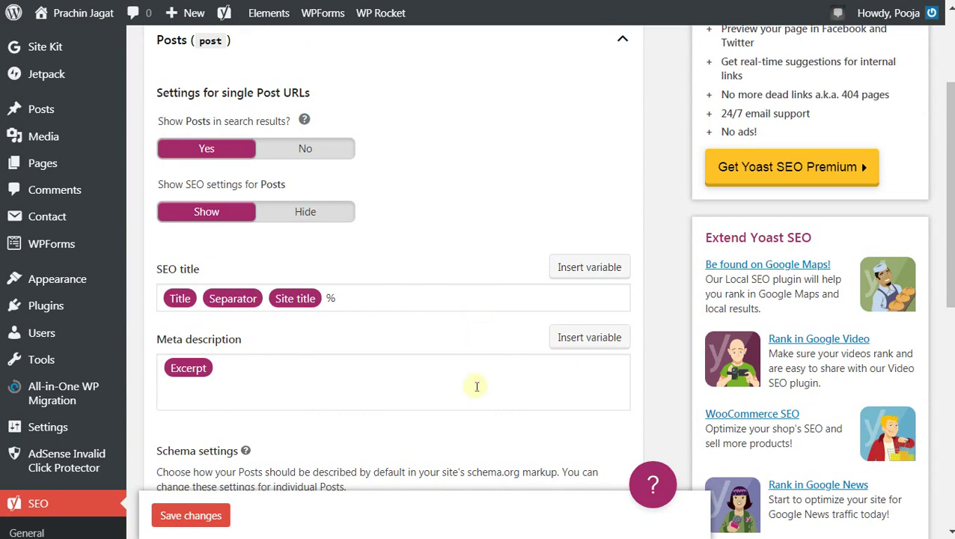
Clear the Posts SEO title completely, including all its variables
left_click(361, 300)
key("BackSpace")
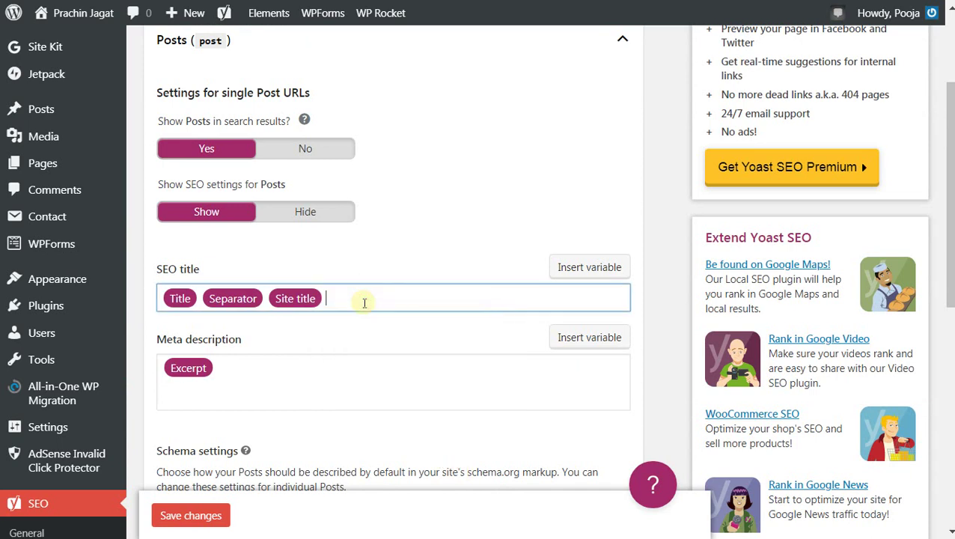
key("BackSpace")
key("BackSpace")
key("BackSpace")
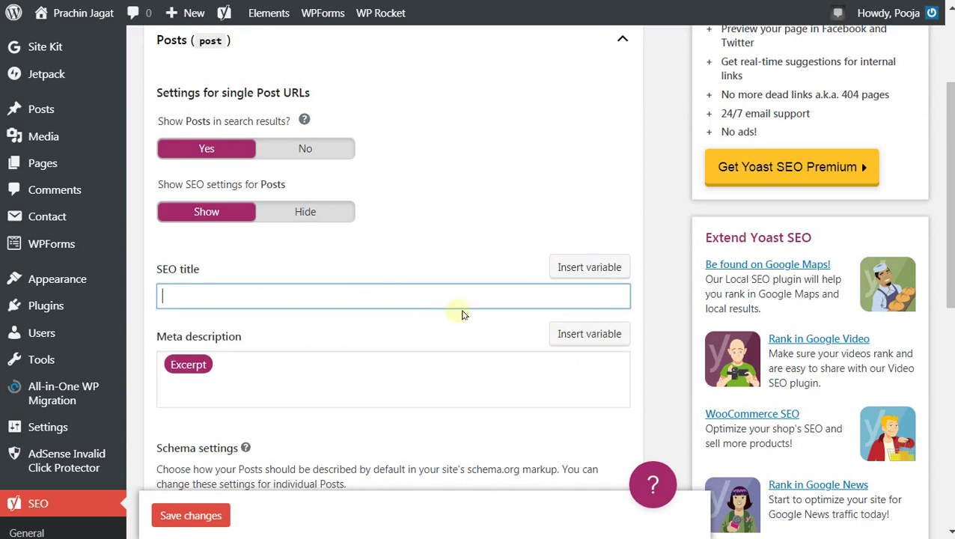
Build the Posts SEO title from the Title, Separator and Site title variables, in that order
type("%")
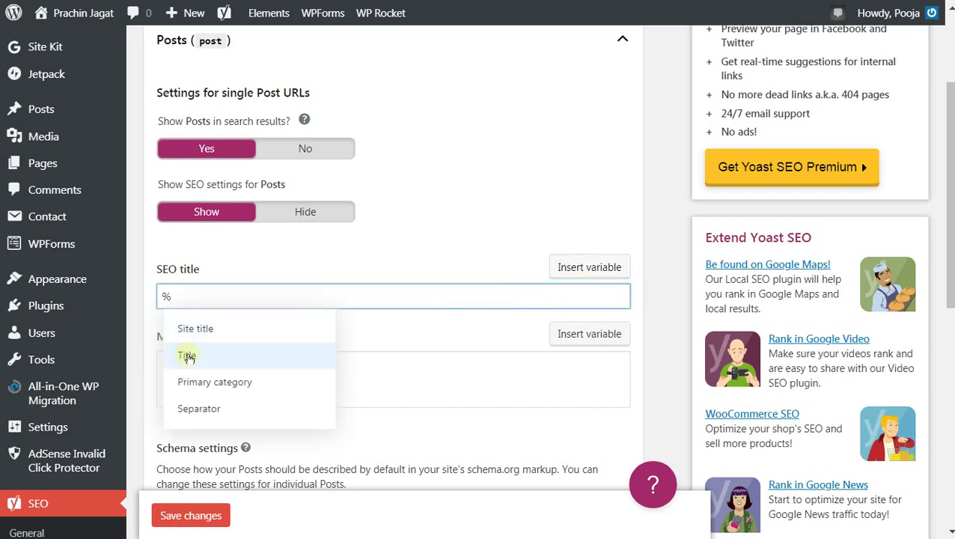
left_click(186, 355)
left_click(568, 267)
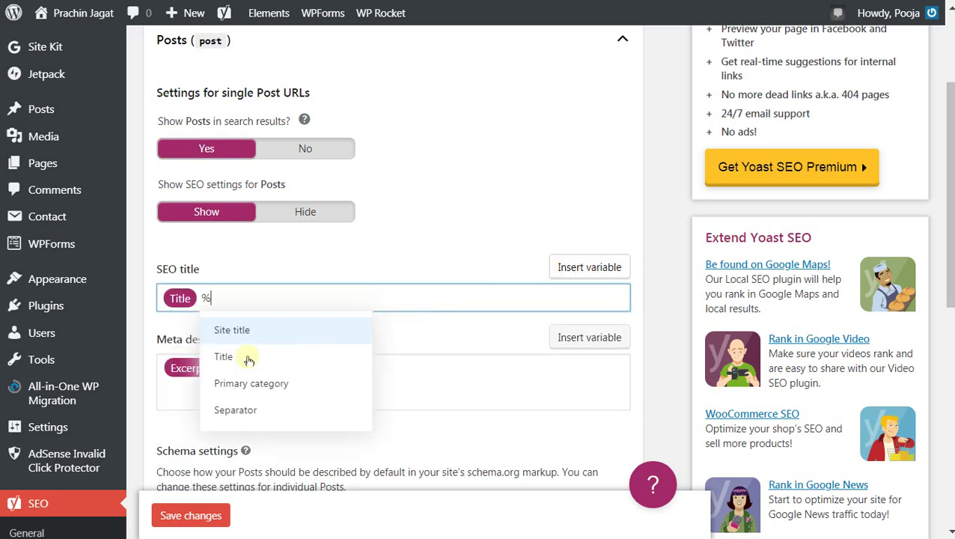
left_click(241, 413)
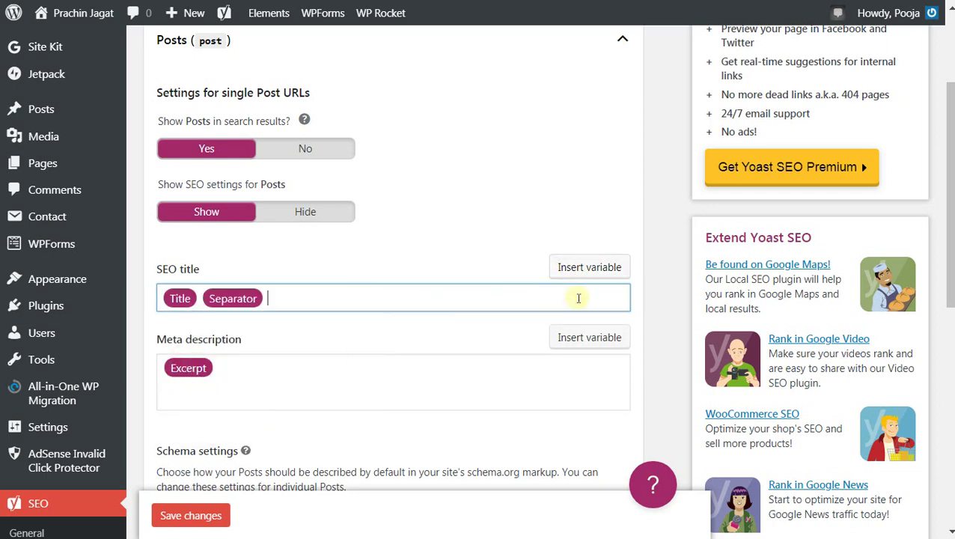
left_click(591, 270)
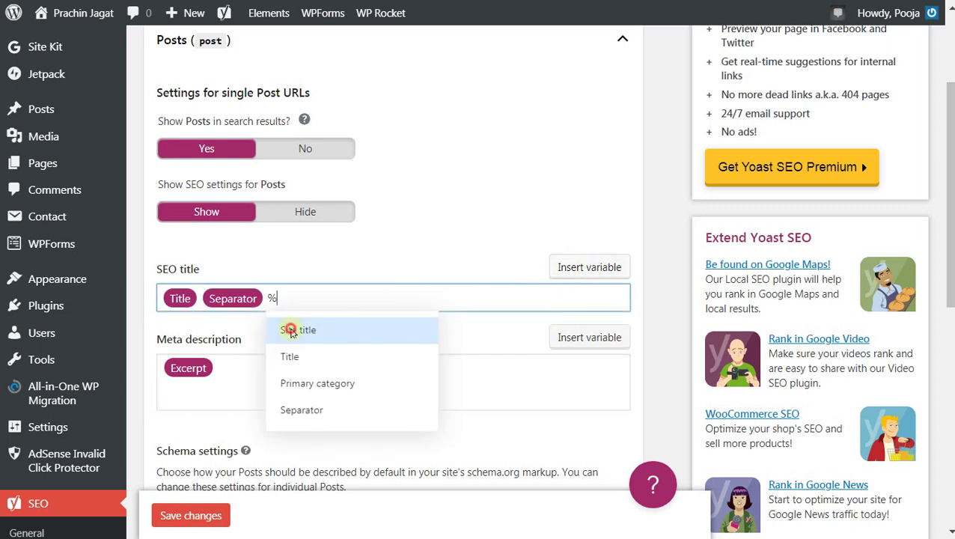
left_click(286, 332)
left_click(452, 254)
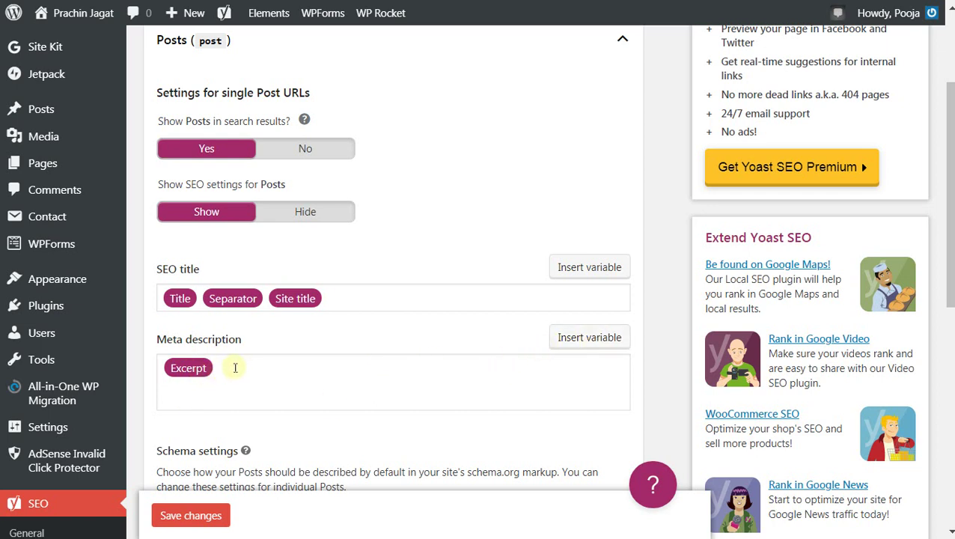
Add a second Excerpt variable to the Posts meta description, and clear the whole description
left_click(234, 367)
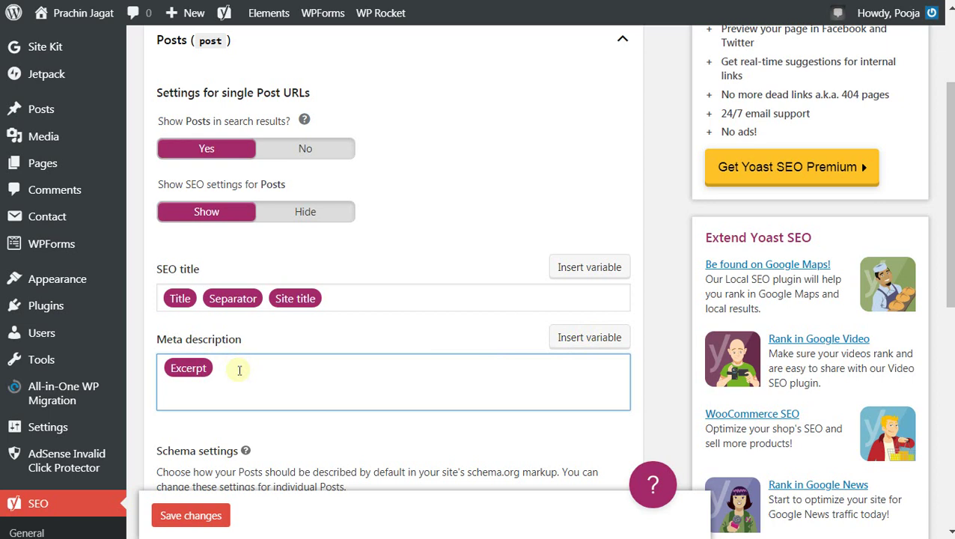
type("%%excerpt%%")
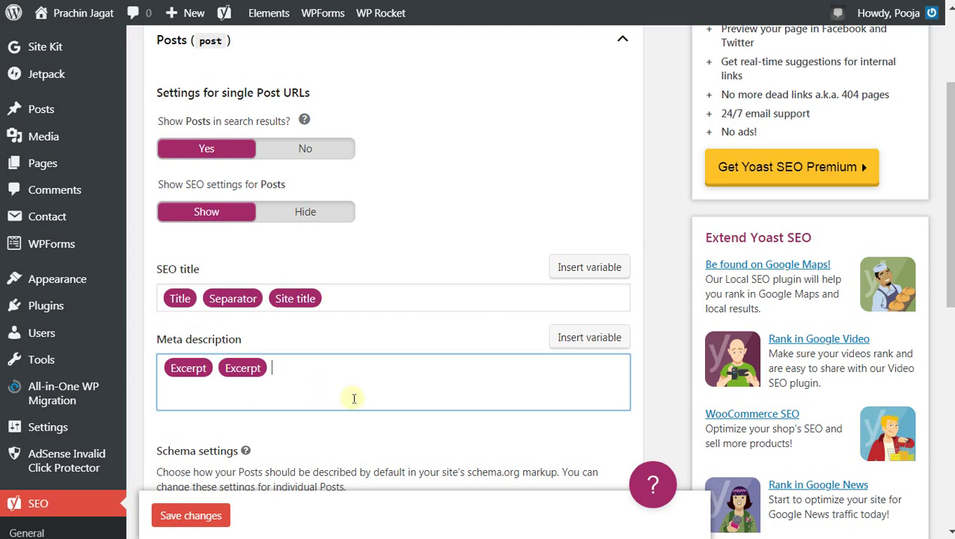
key("BackSpace")
key("BackSpace")
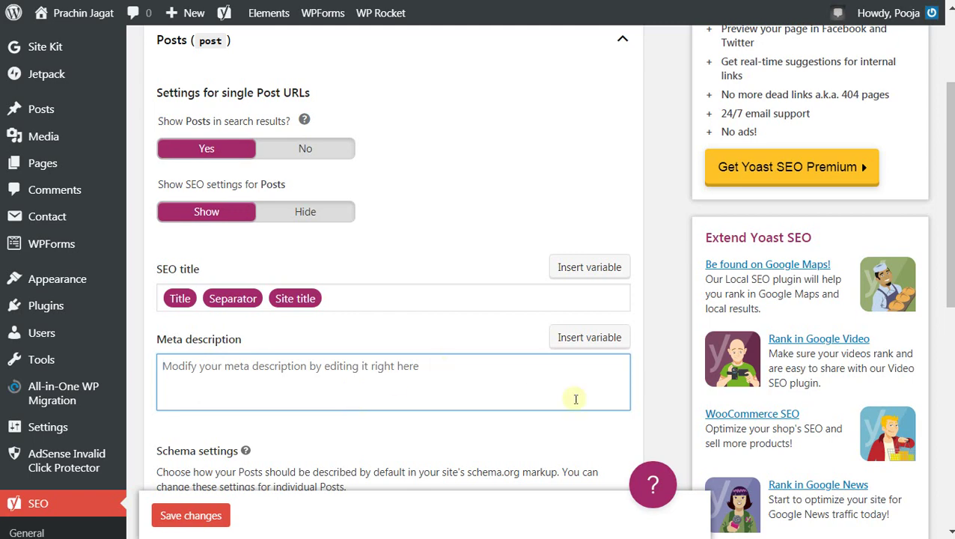
Check which variables are offered for the Posts meta description, leaving the description empty
left_click(611, 341)
scroll(239, 226, "down", 3)
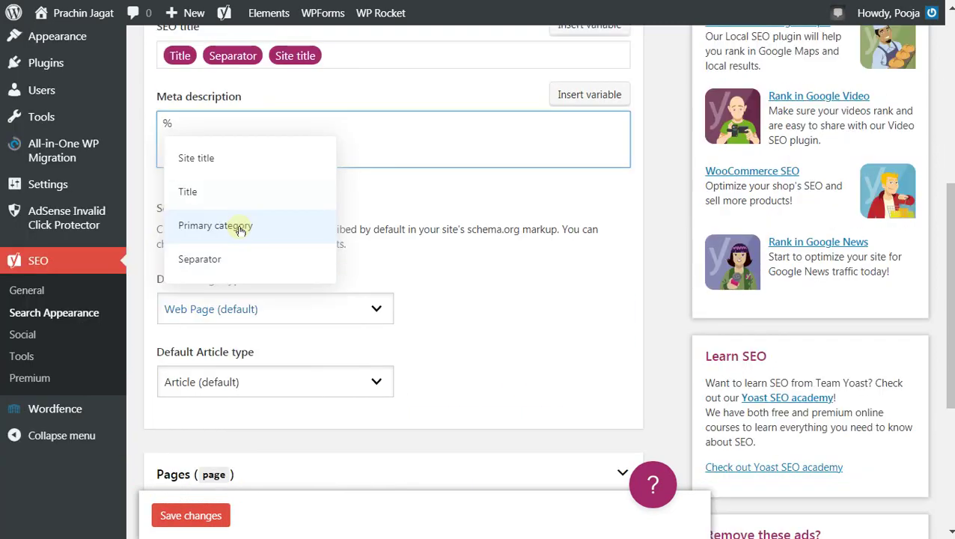
scroll(279, 304, "up", 3)
left_click(416, 372)
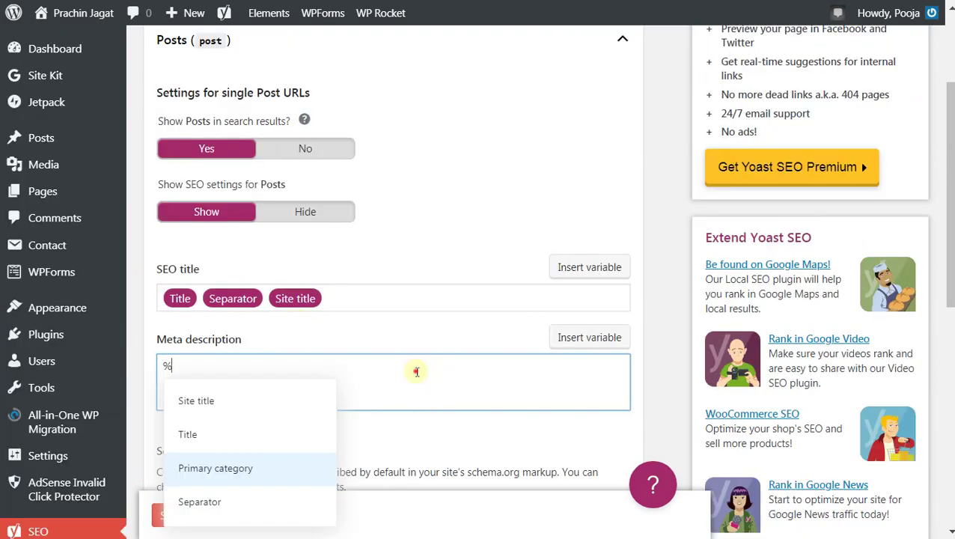
key("BackSpace")
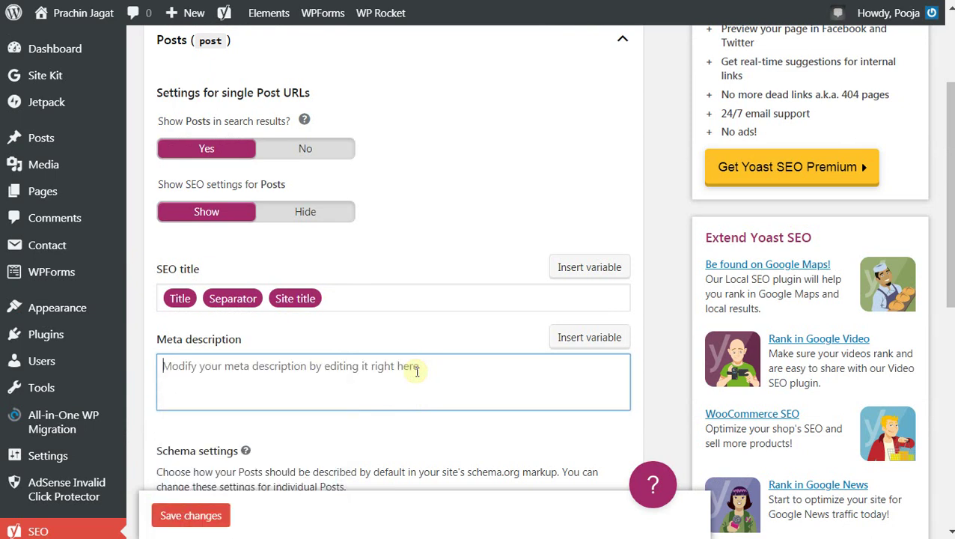
Enter %%excerpt%% as the Posts meta description
type("%%excerpt")
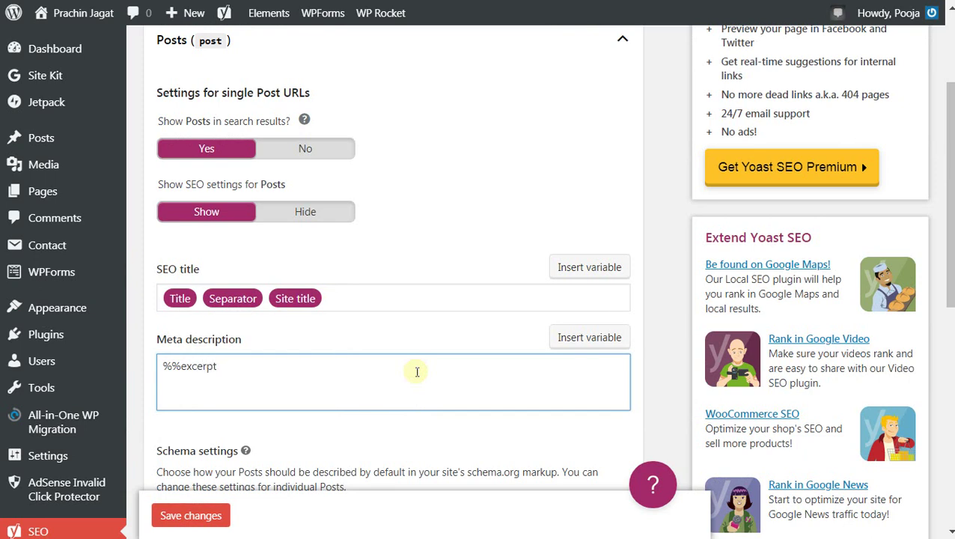
type("%%")
left_click(440, 327)
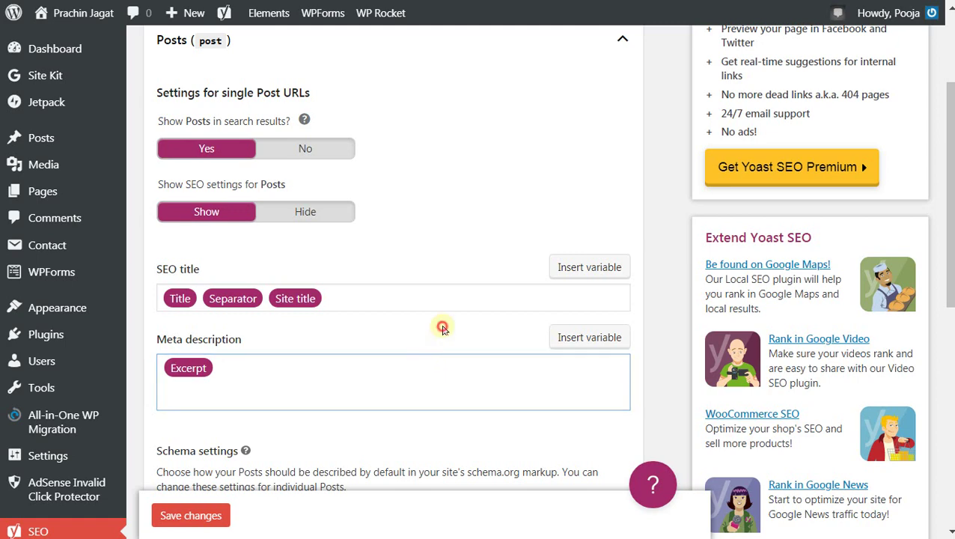
Read the explanation of the Posts schema settings and examine the choices for the Default Page type
scroll(465, 393, "down", 2)
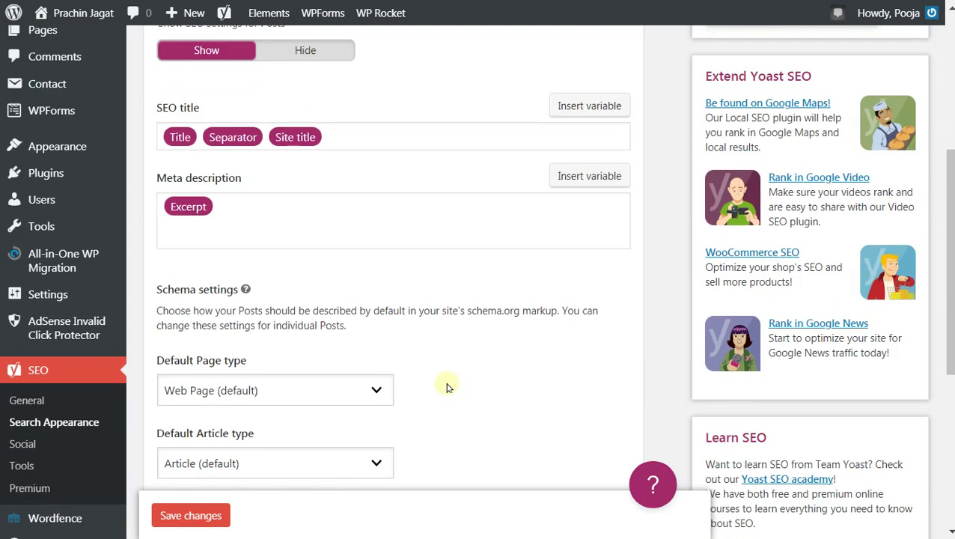
scroll(432, 323, "down", 2)
scroll(429, 321, "up", 1)
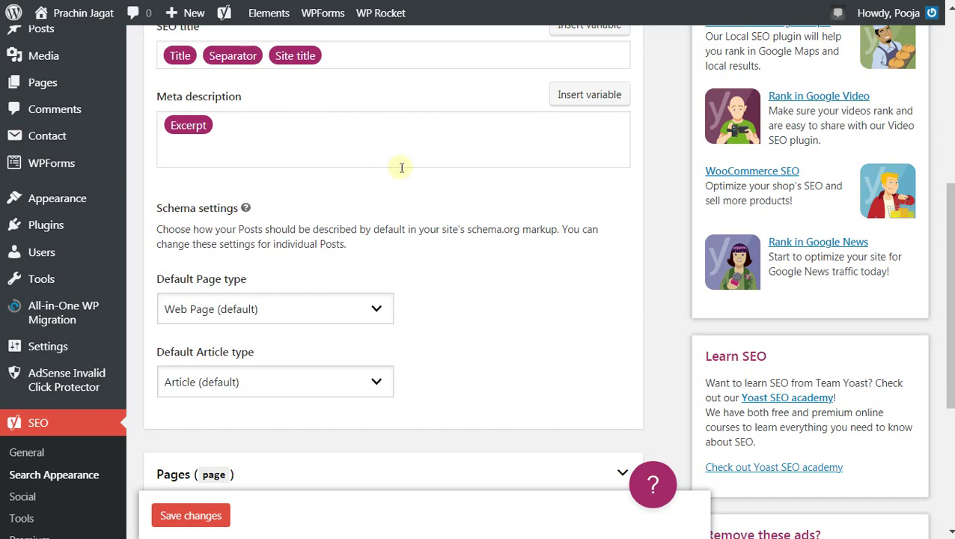
triple_click(457, 230)
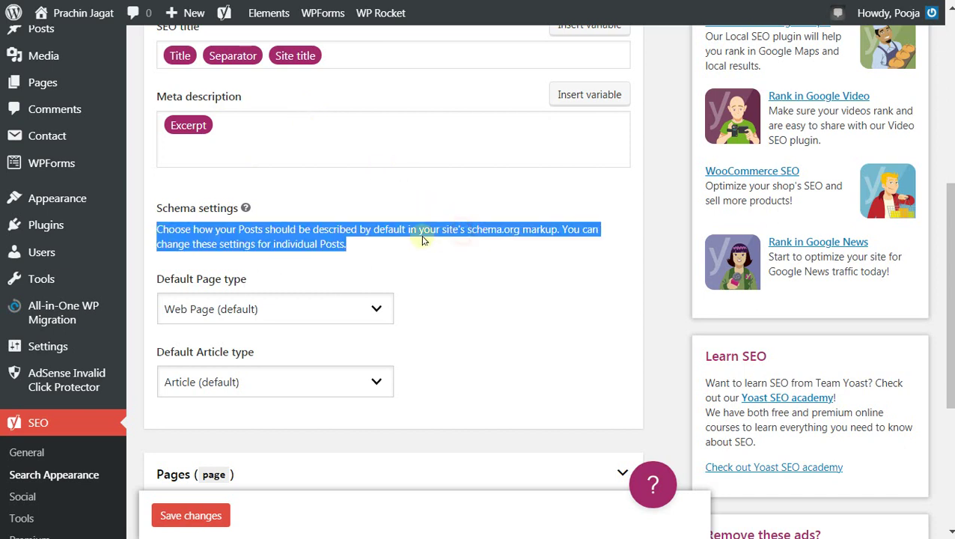
left_click(412, 231)
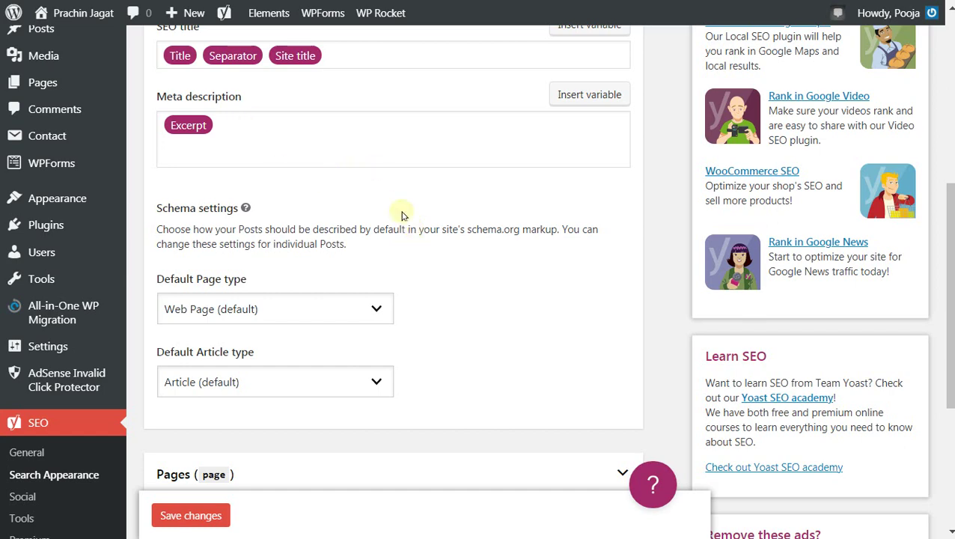
left_click(536, 257)
scroll(520, 277, "down", 1)
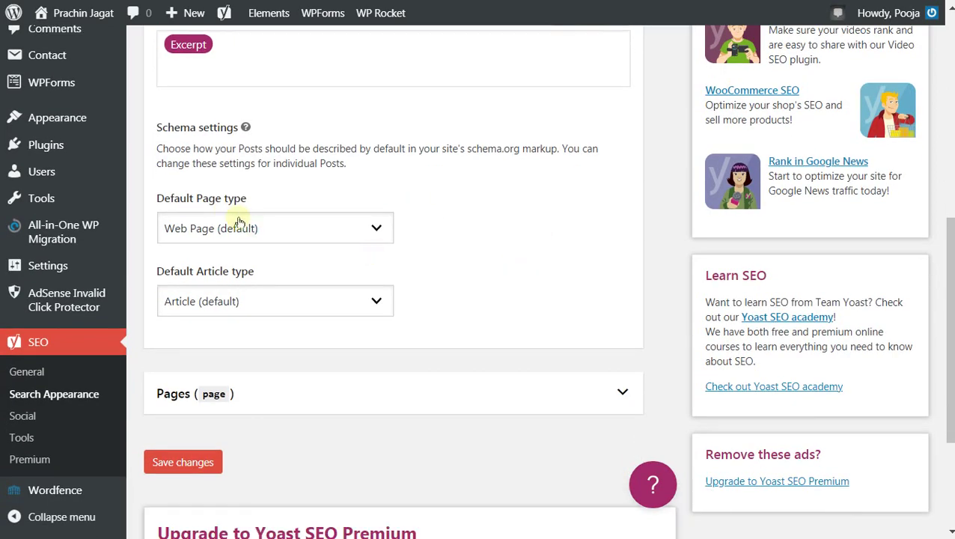
left_click(378, 226)
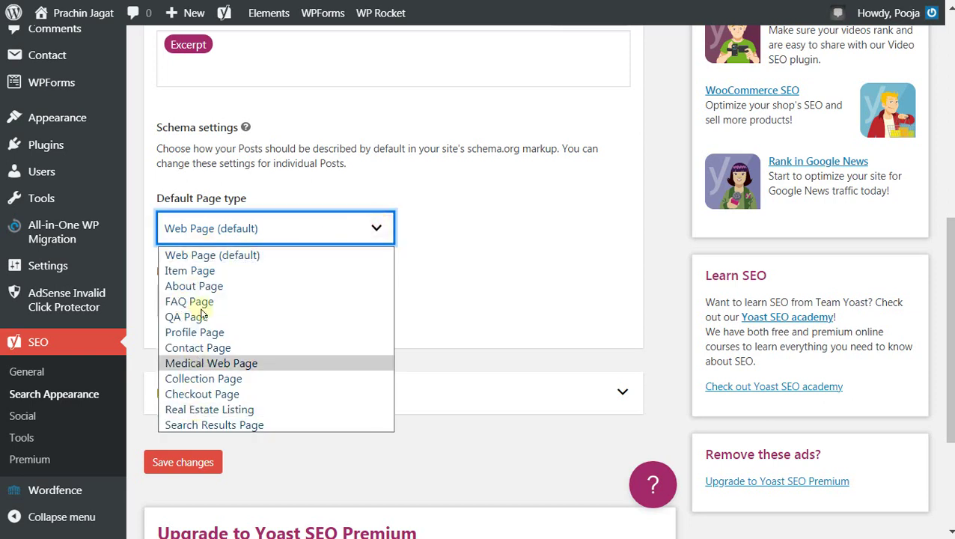
left_click(486, 239)
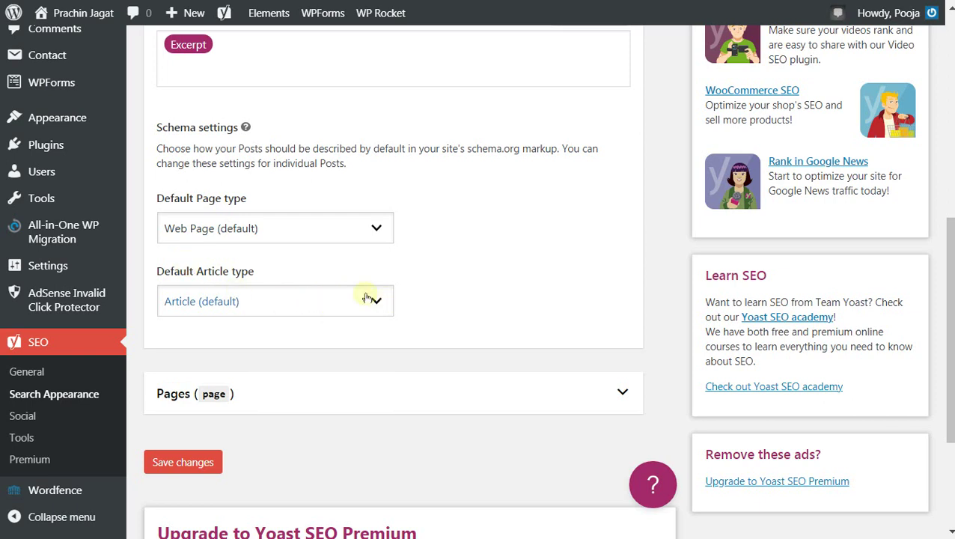
Examine the choices for the Posts Default Article type, keeping Article (default)
left_click(367, 299)
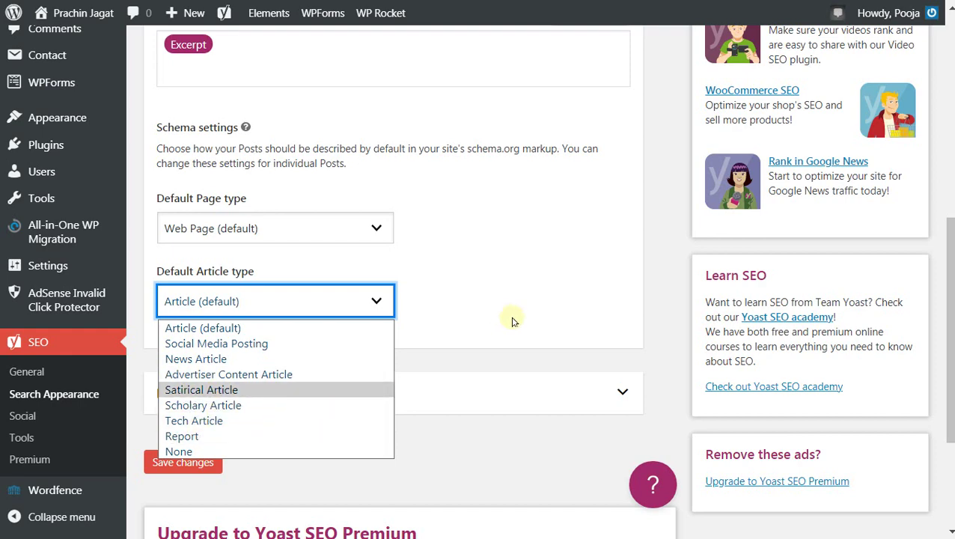
left_click(512, 320)
Review the search appearance settings for Pages and examine the choices for their Default Page type, keeping Web Page (default)
left_click(452, 395)
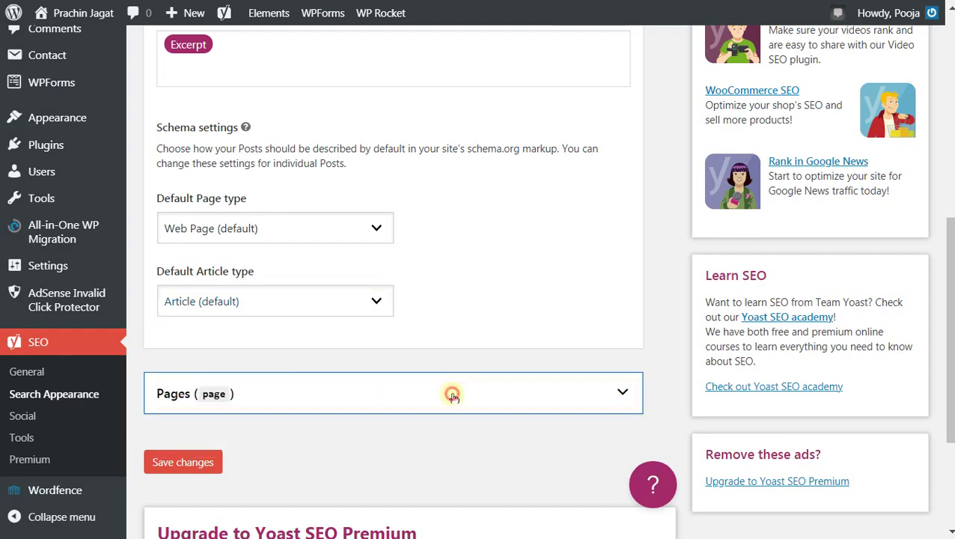
scroll(447, 373, "down", 3)
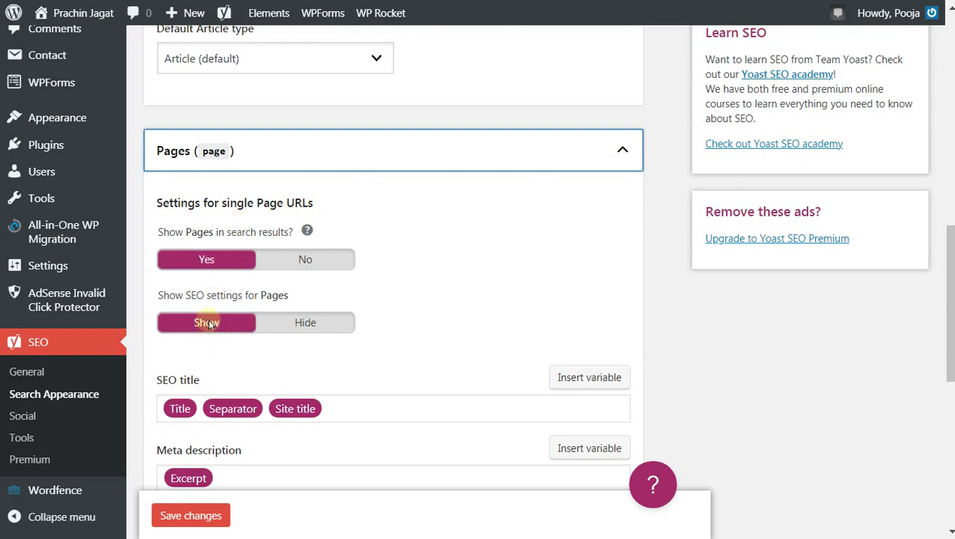
scroll(209, 323, "down", 2)
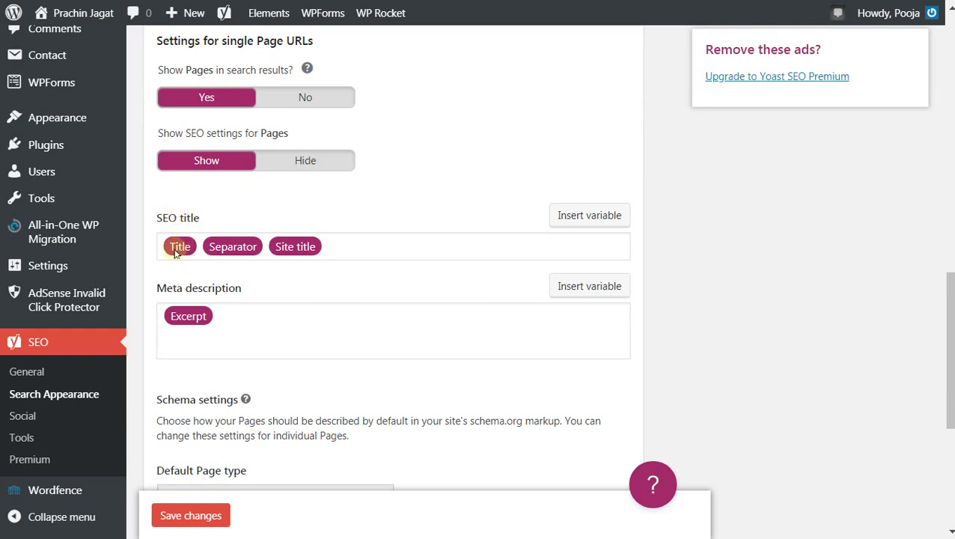
scroll(302, 382, "down", 1)
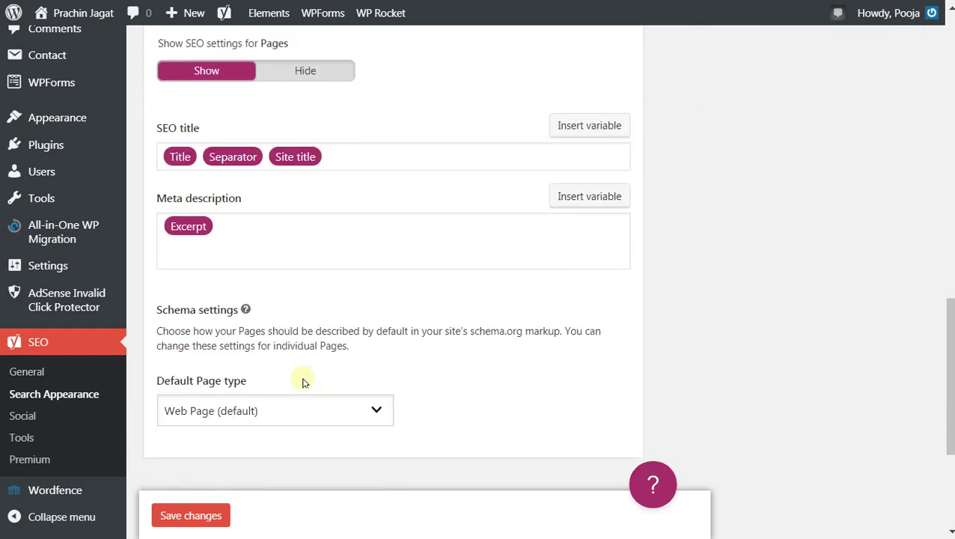
scroll(302, 382, "down", 2)
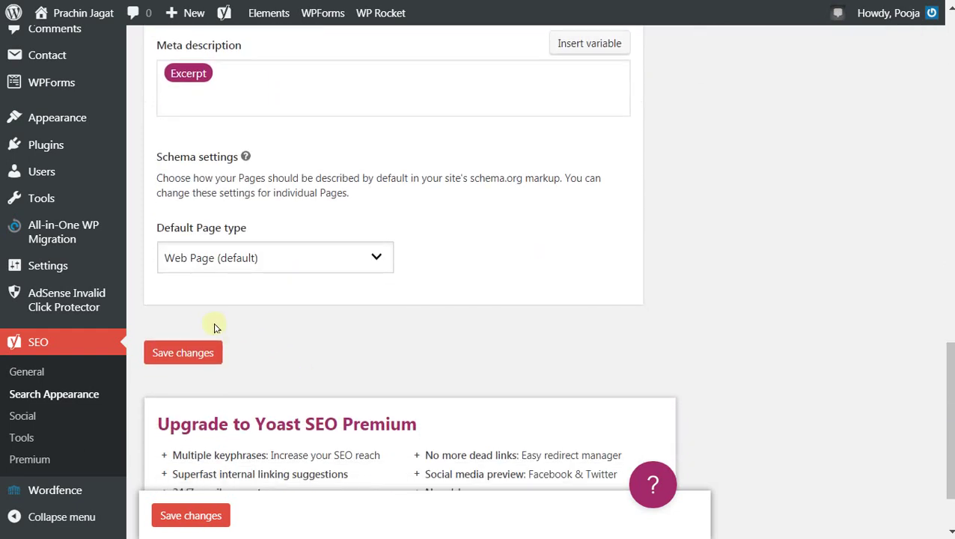
left_click(266, 260)
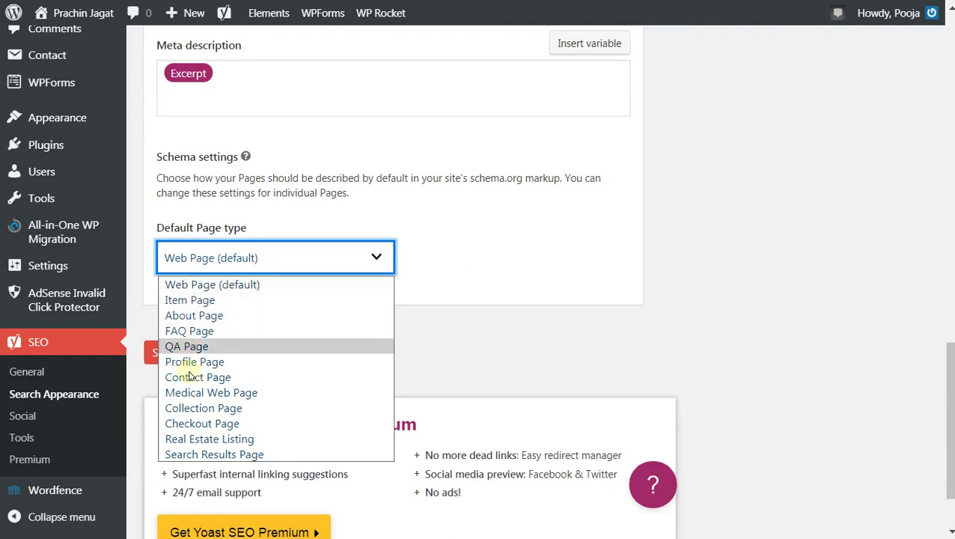
left_click(520, 245)
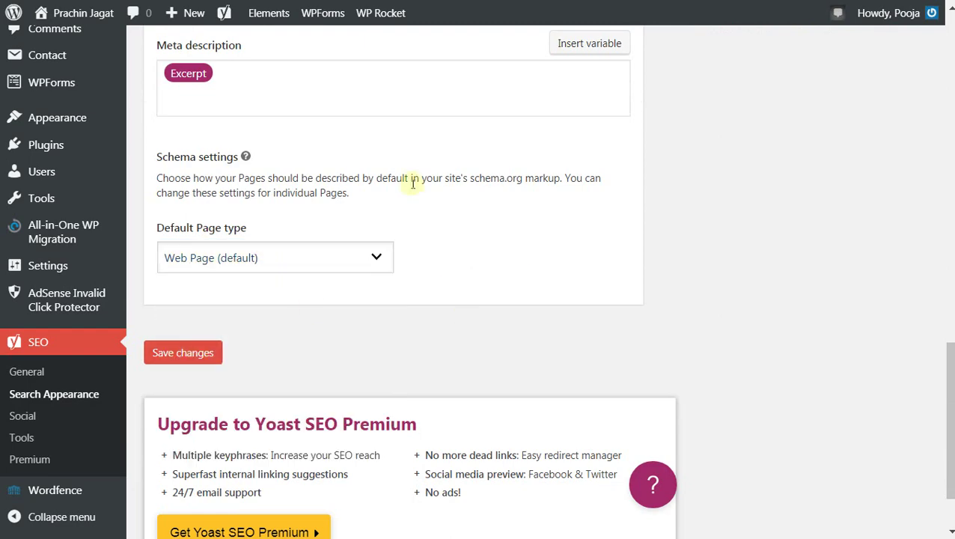
Review the Media setting that redirects attachment URLs to the attachment itself
scroll(413, 182, "up", 10)
left_click(330, 88)
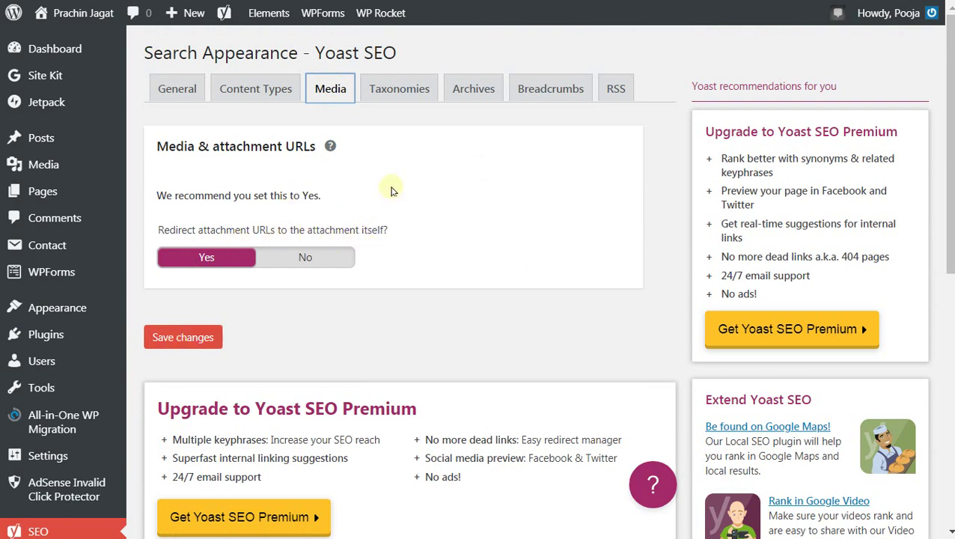
Review the Categories settings under Taxonomies, keeping Show Categories in search results at No
left_click(414, 87)
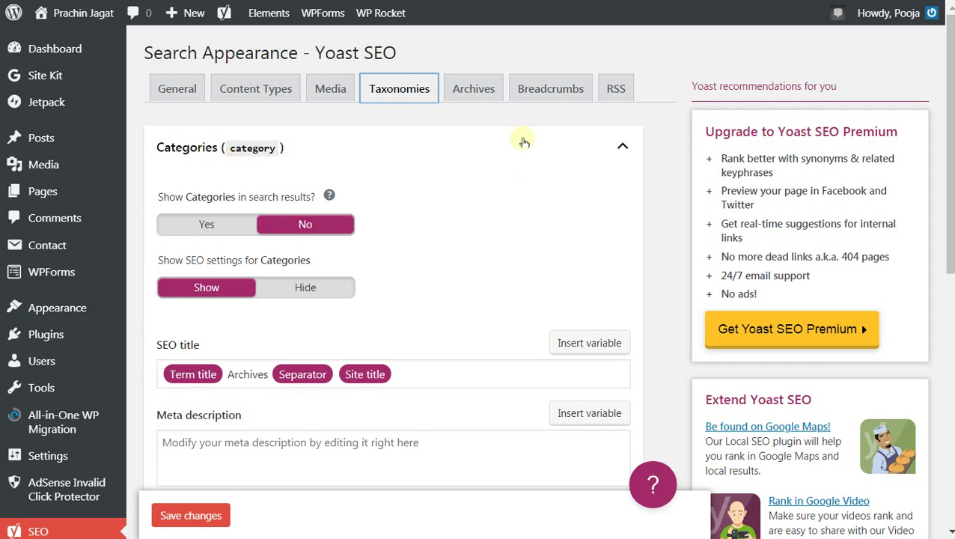
left_click(323, 229)
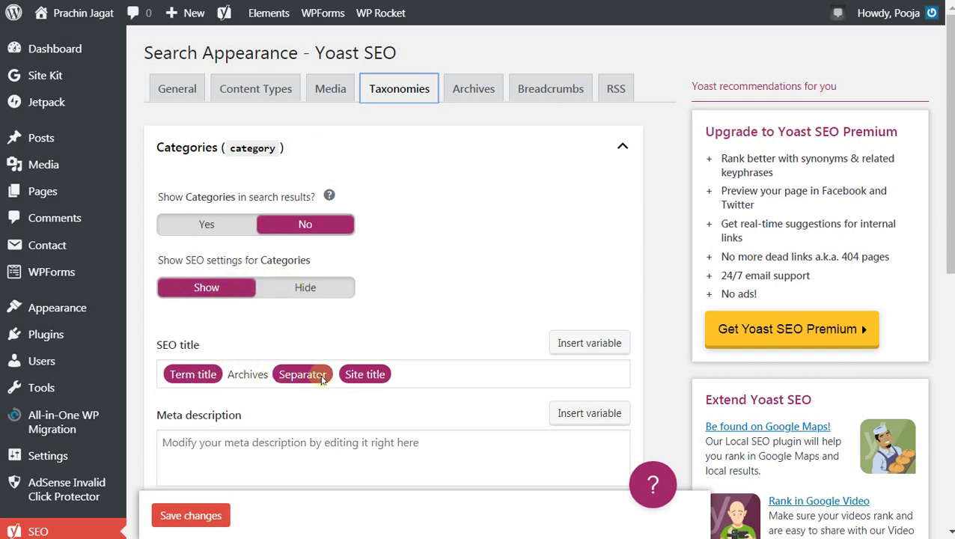
scroll(424, 318, "down", 1)
scroll(424, 318, "up", 1)
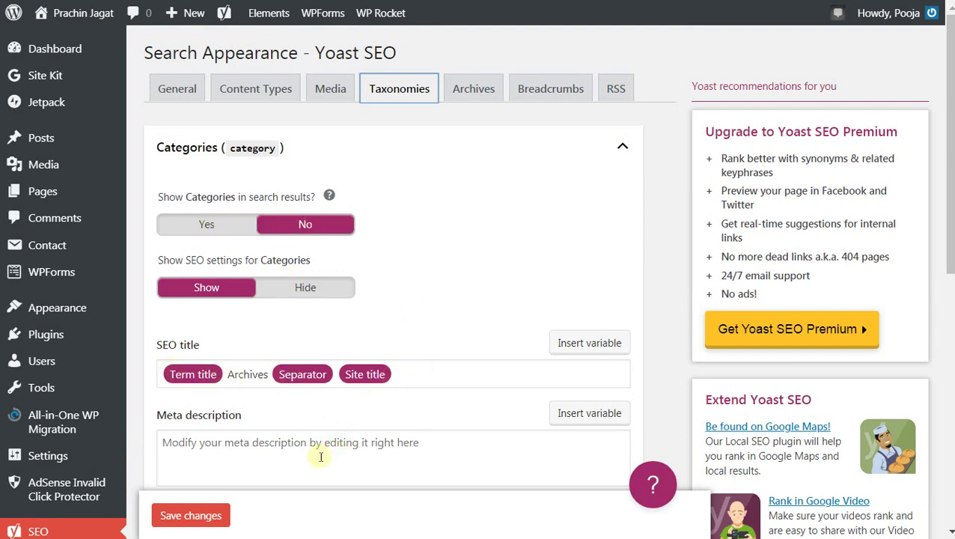
scroll(284, 404, "down", 3)
scroll(539, 315, "down", 1)
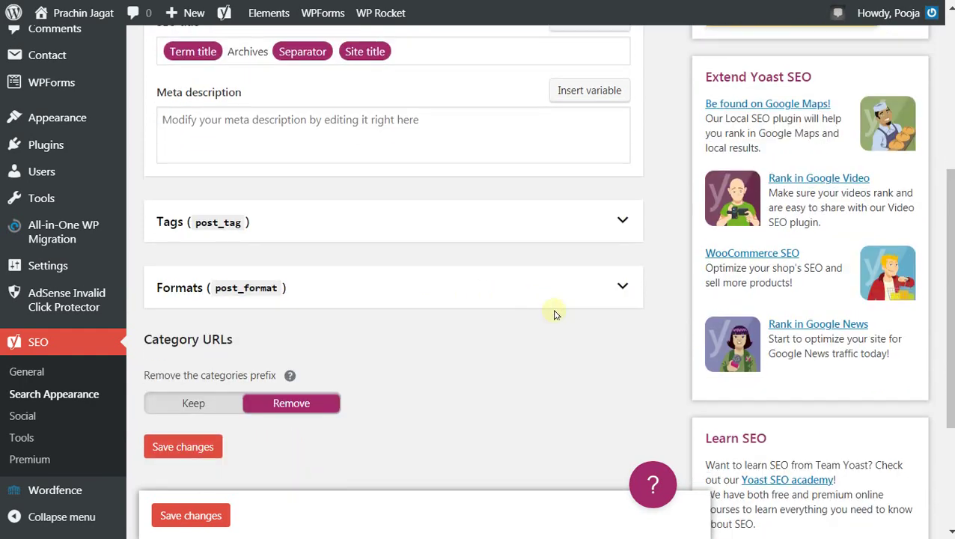
Review the Tags taxonomy settings and compare their search results visibility with that of Categories
left_click(621, 220)
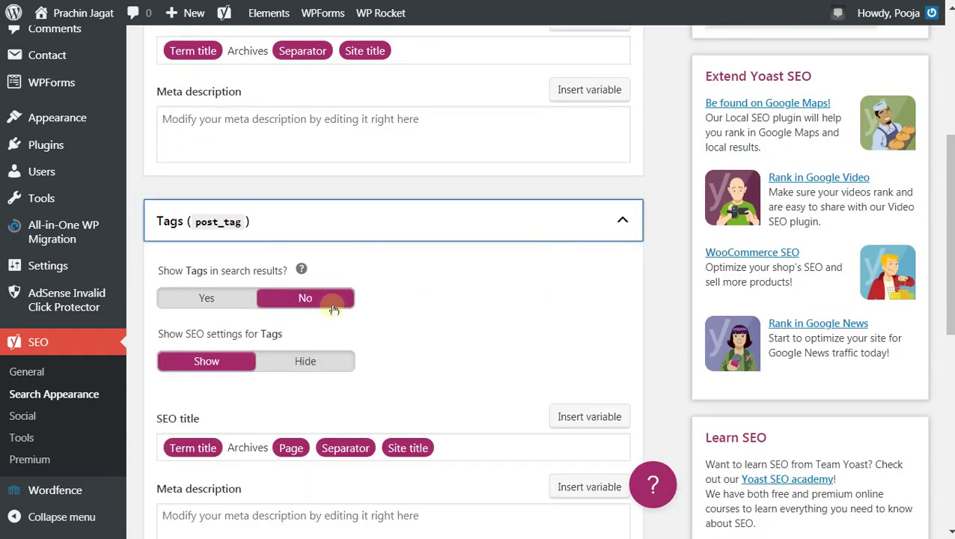
scroll(211, 361, "down", 2)
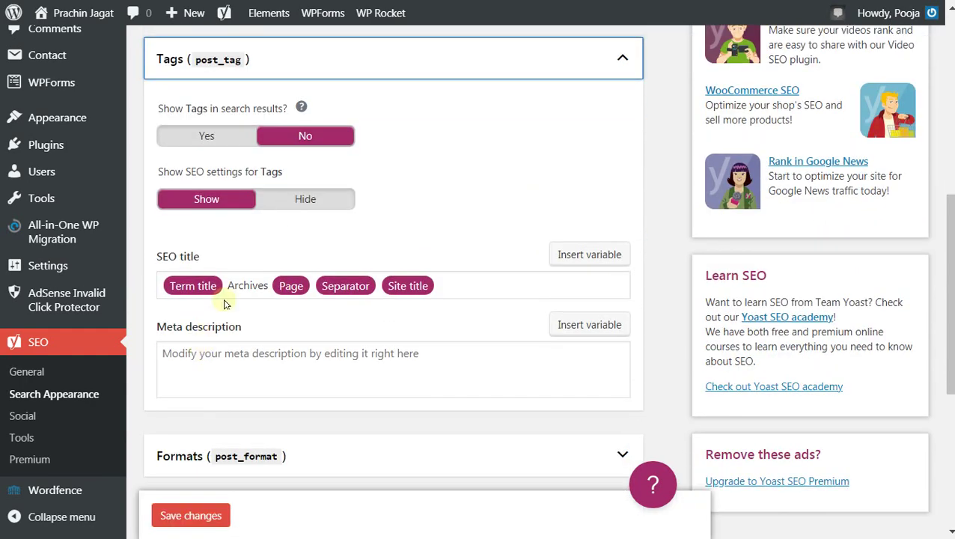
scroll(420, 318, "down", 1)
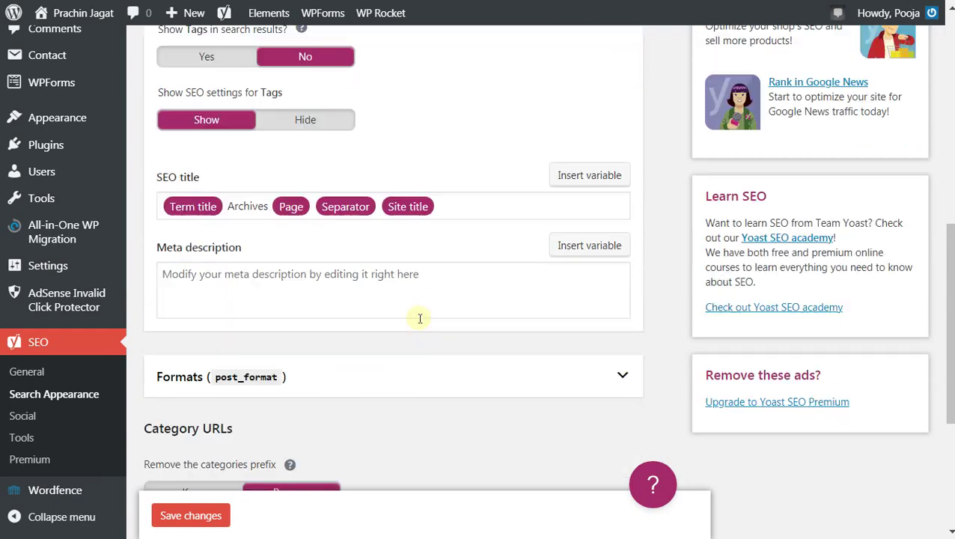
scroll(420, 318, "up", 2)
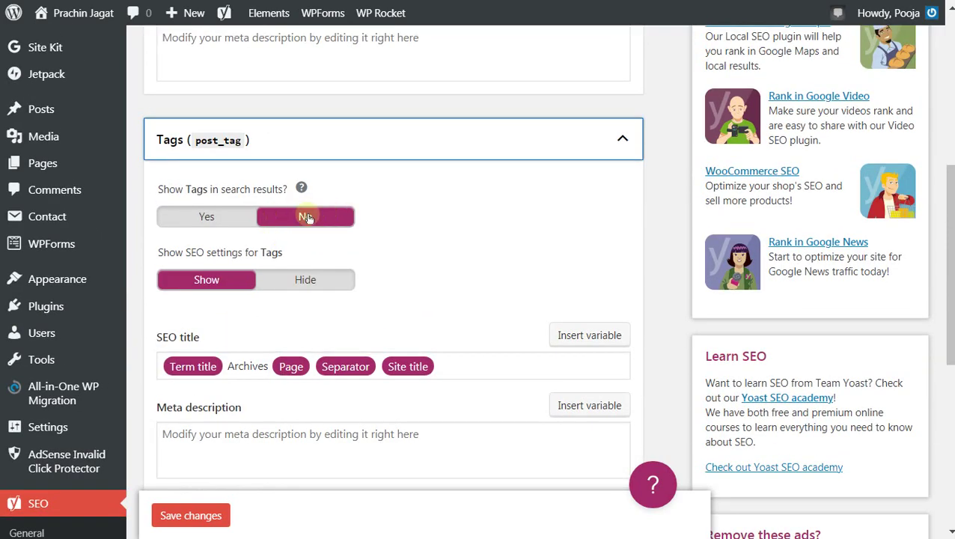
scroll(307, 218, "up", 2)
scroll(309, 218, "up", 1)
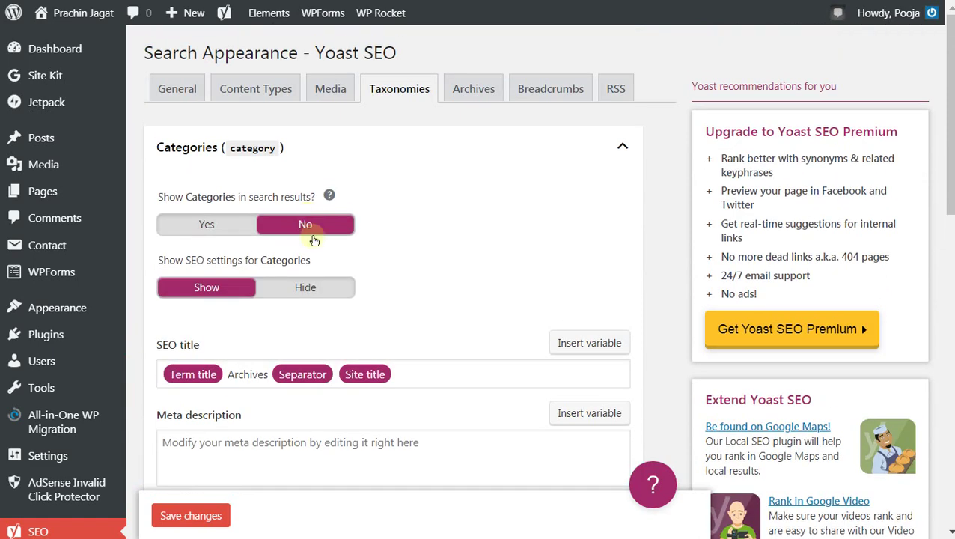
Review the Formats taxonomy settings and the Category URLs prefix option
scroll(322, 284, "down", 9)
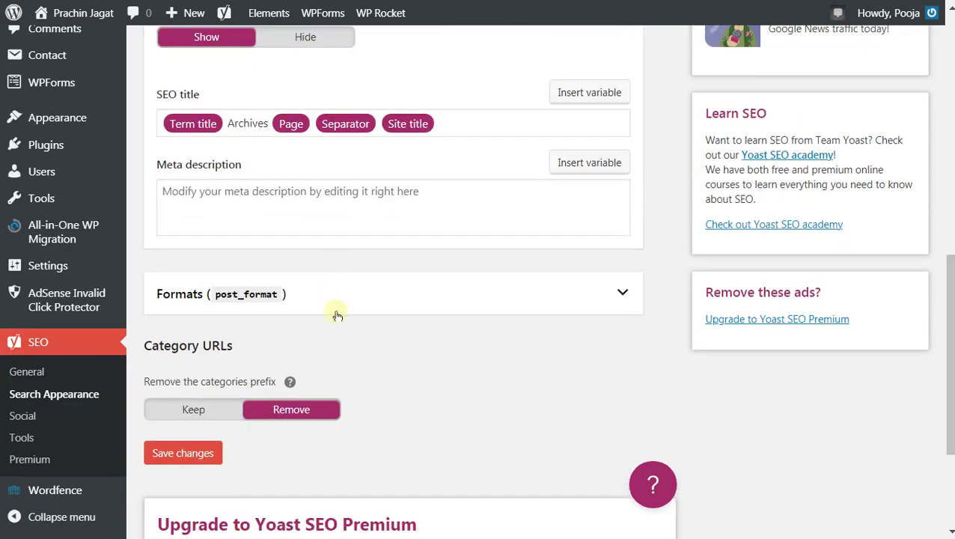
left_click(591, 283)
scroll(533, 300, "down", 2)
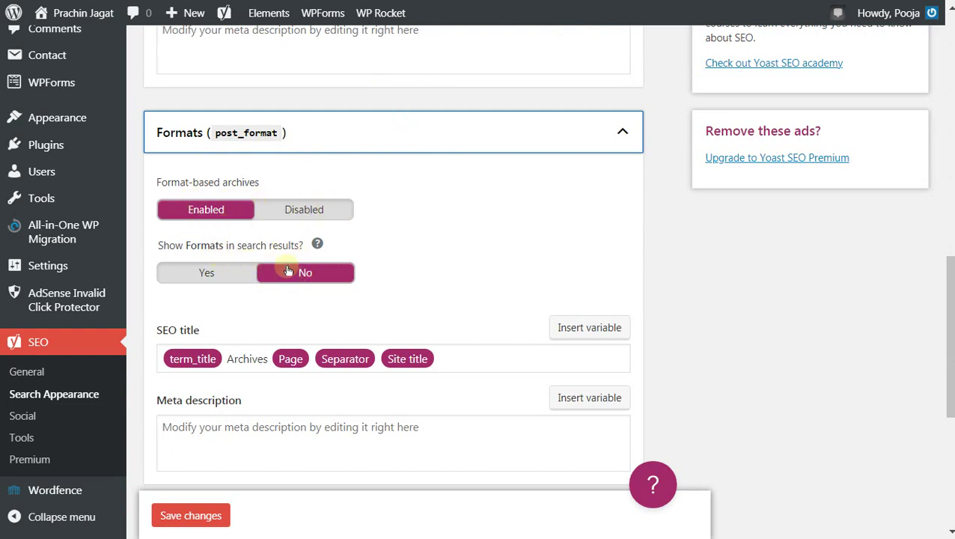
scroll(350, 298, "down", 2)
scroll(350, 297, "down", 2)
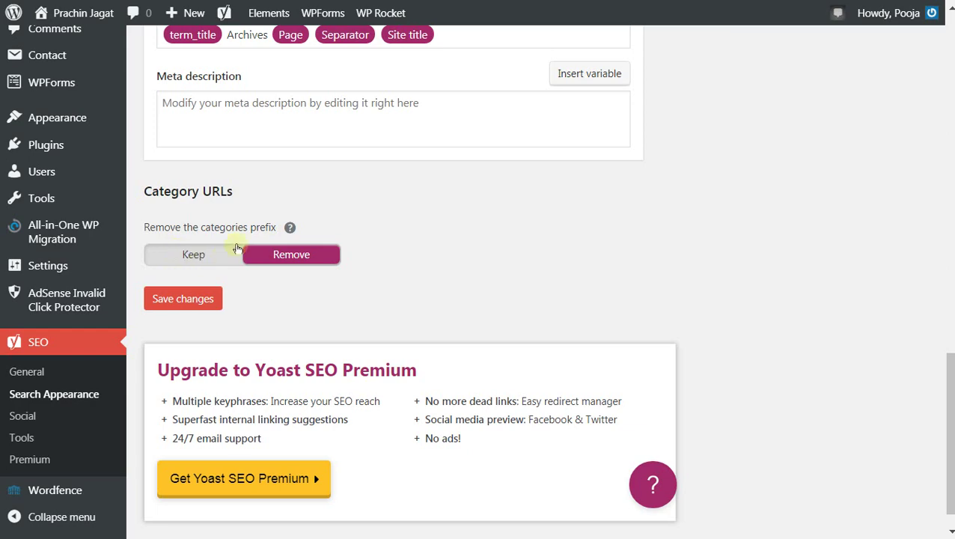
Review the author archives settings, including search results visibility, SEO title and meta description
scroll(549, 308, "up", 15)
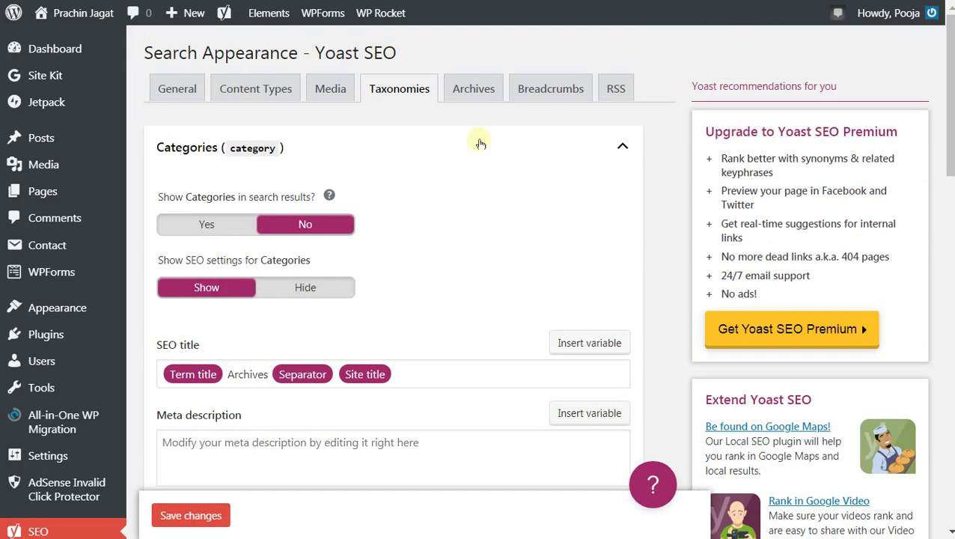
left_click(464, 90)
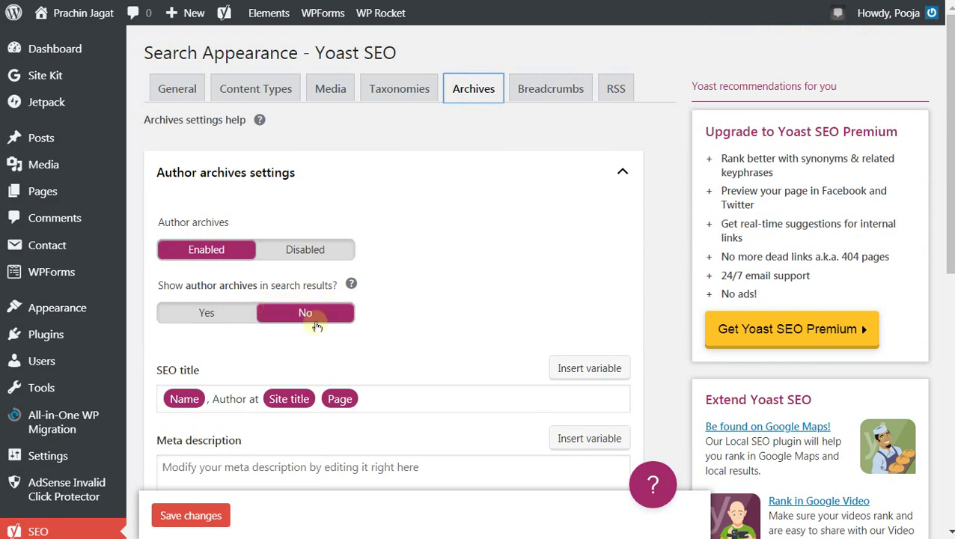
scroll(315, 320, "down", 3)
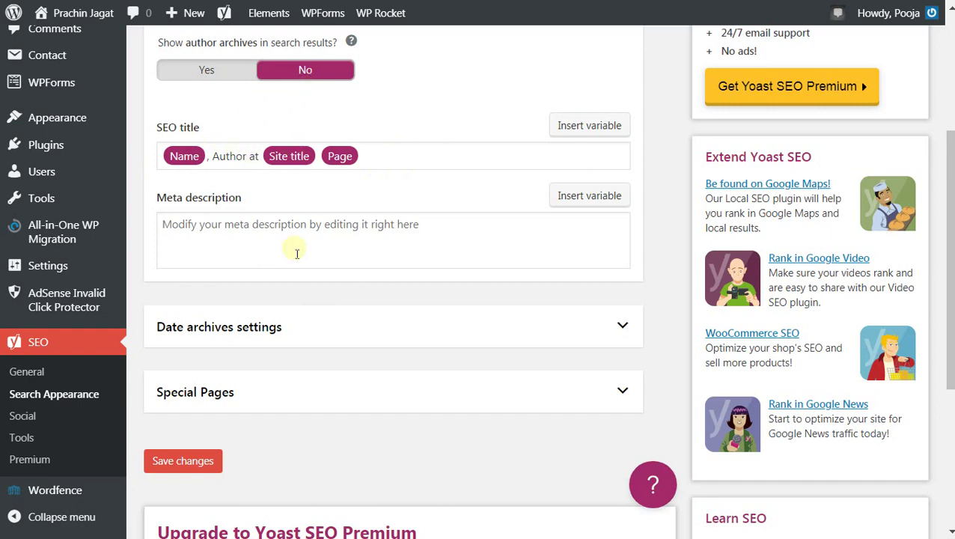
Review the date archives settings, keeping Show date archives in search results at No
left_click(358, 339)
scroll(260, 311, "down", 2)
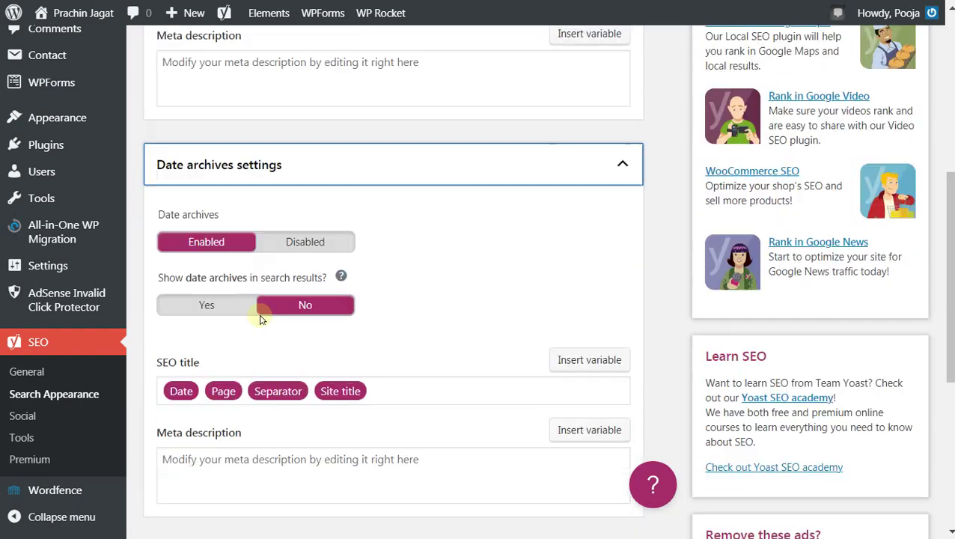
scroll(288, 200, "down", 2)
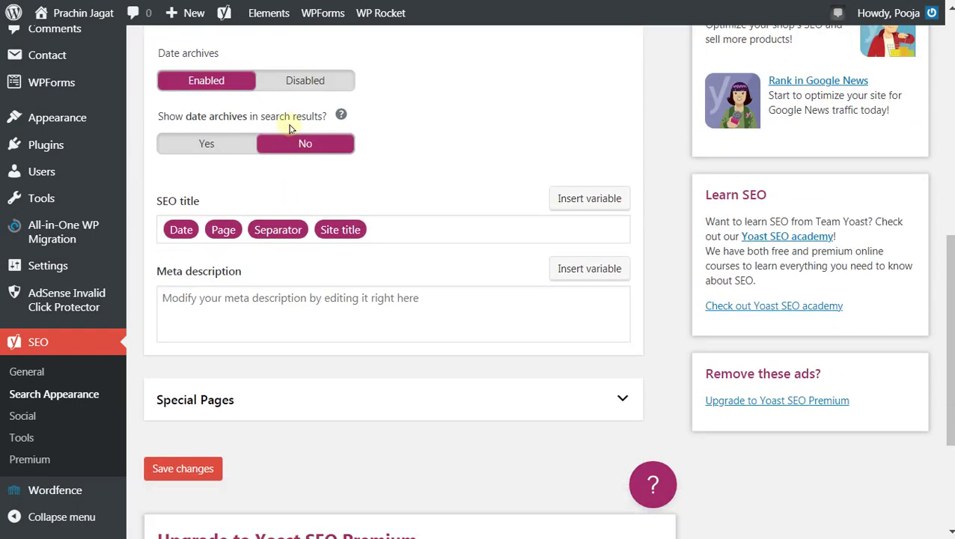
left_click(326, 151)
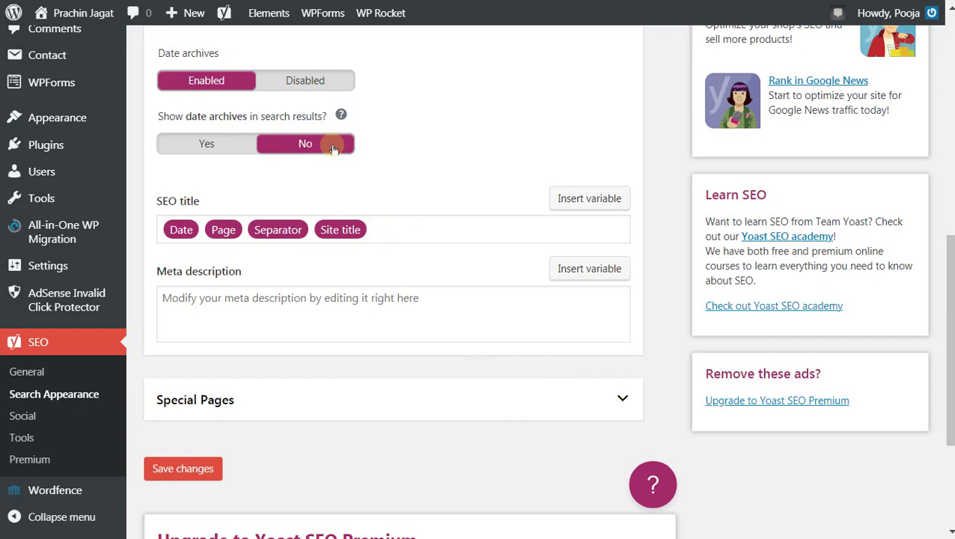
Review the Special Pages title templates for search pages and 404 pages
left_click(566, 402)
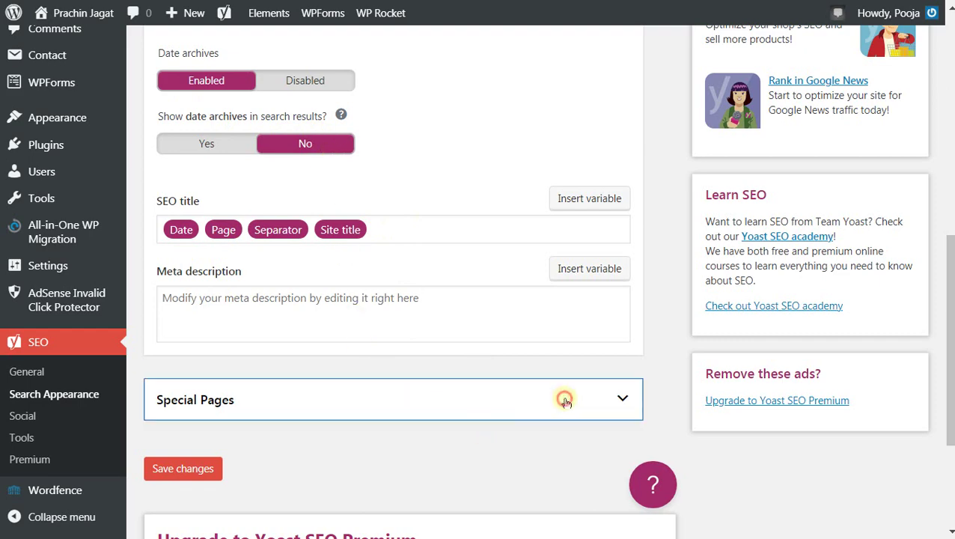
scroll(561, 380, "down", 3)
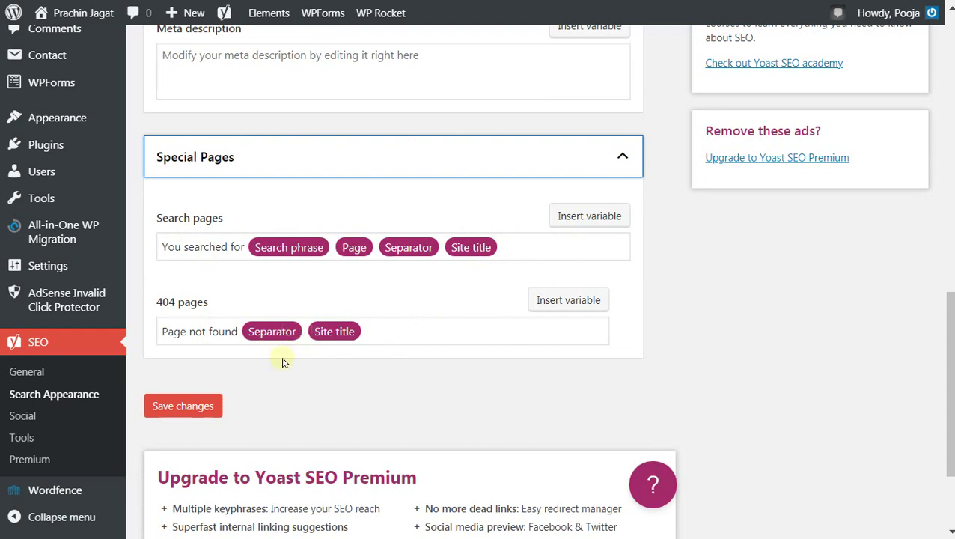
scroll(318, 379, "down", 1)
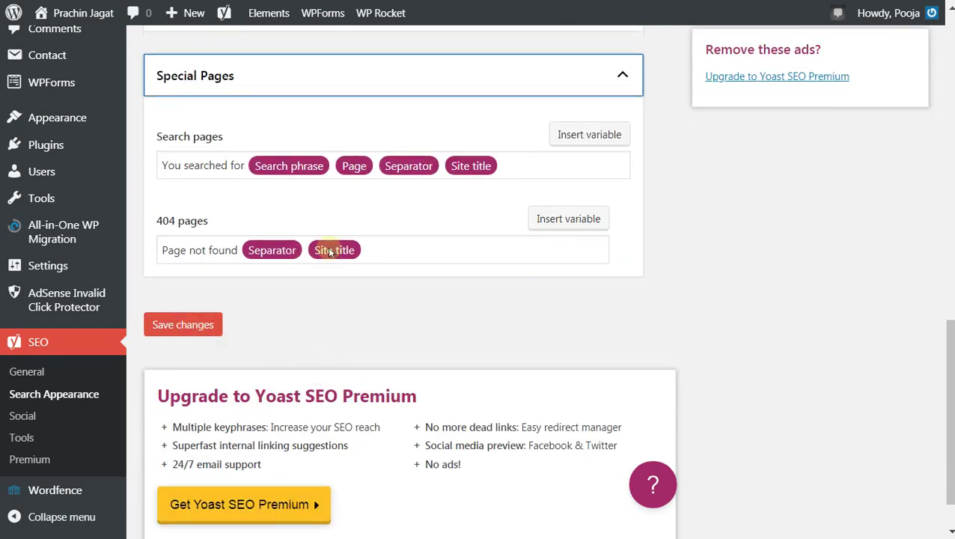
left_click(395, 249)
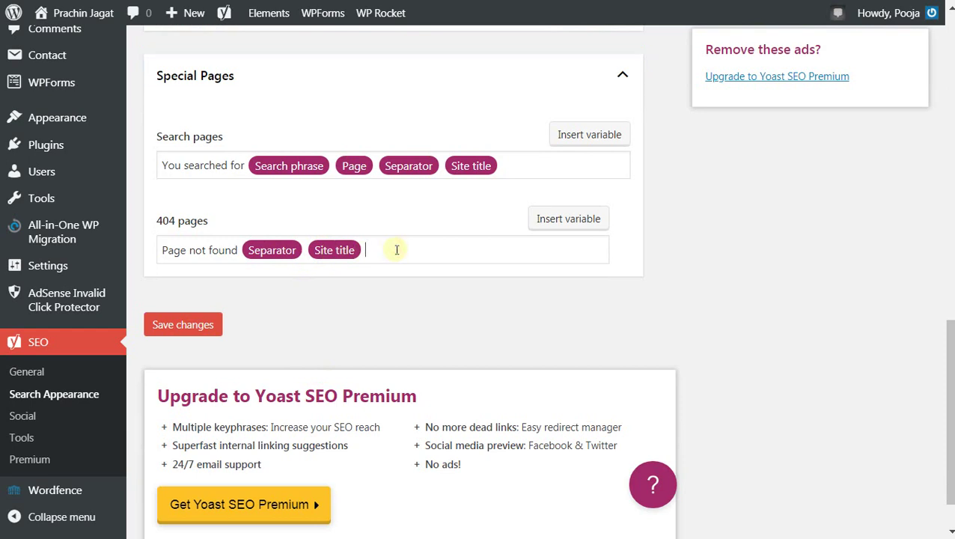
Check which variables are offered for the Search pages title, and remove the stray percent sign from it
left_click(575, 133)
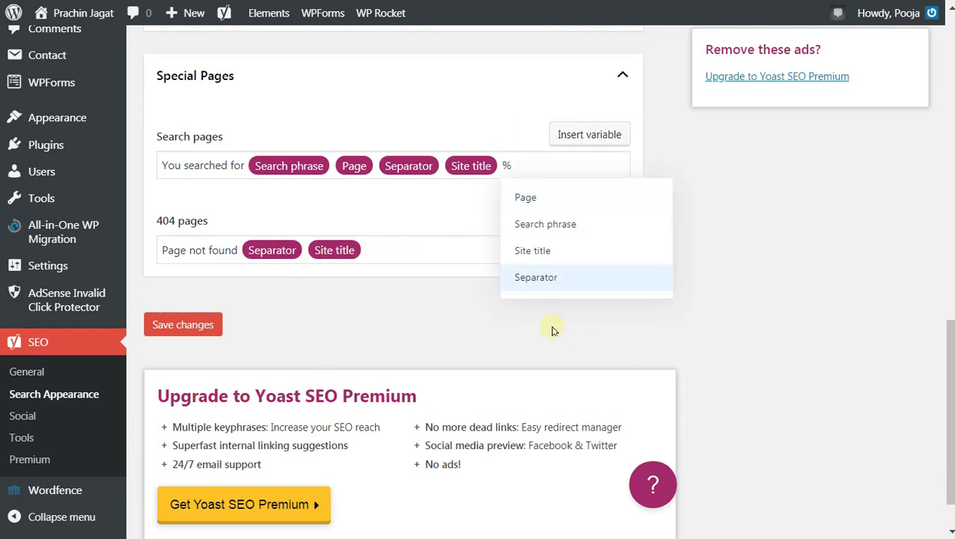
left_click(551, 349)
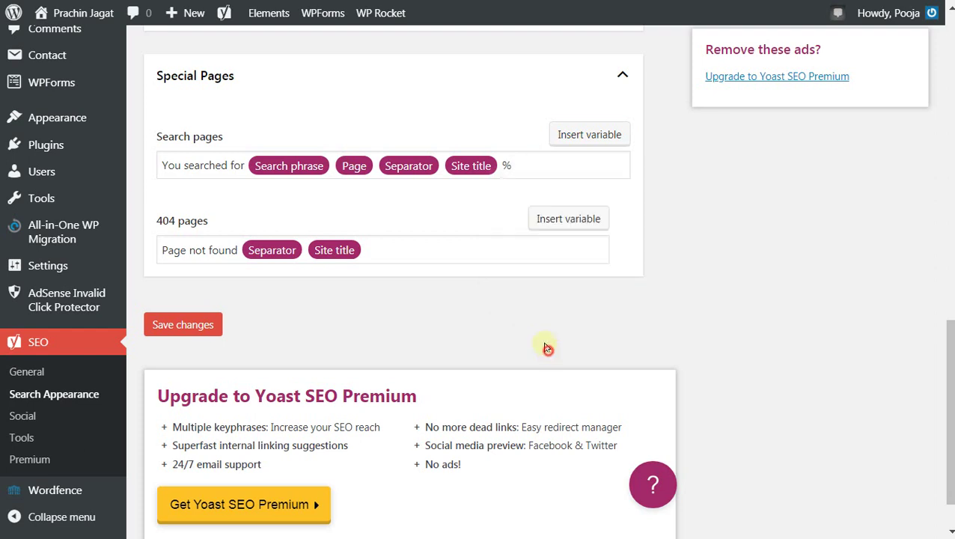
left_click(546, 168)
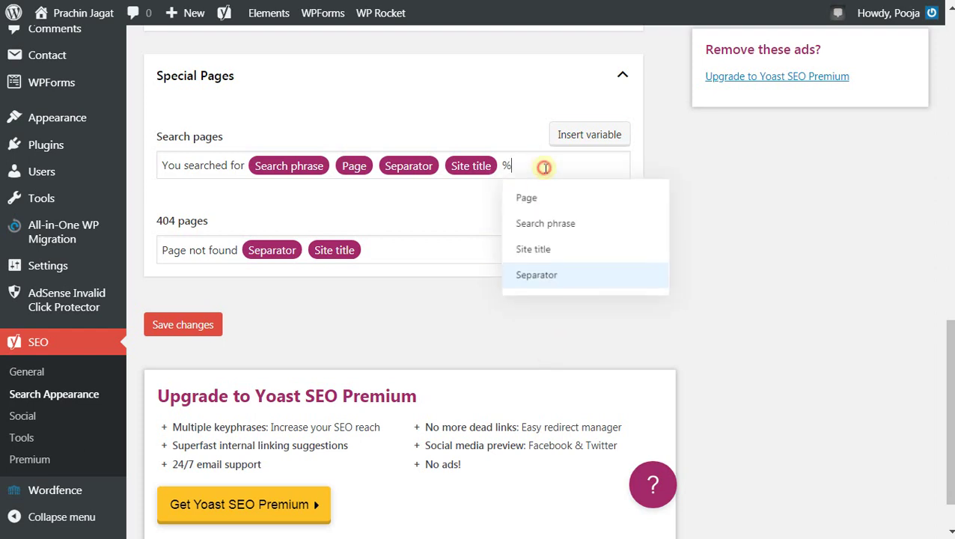
key("BackSpace")
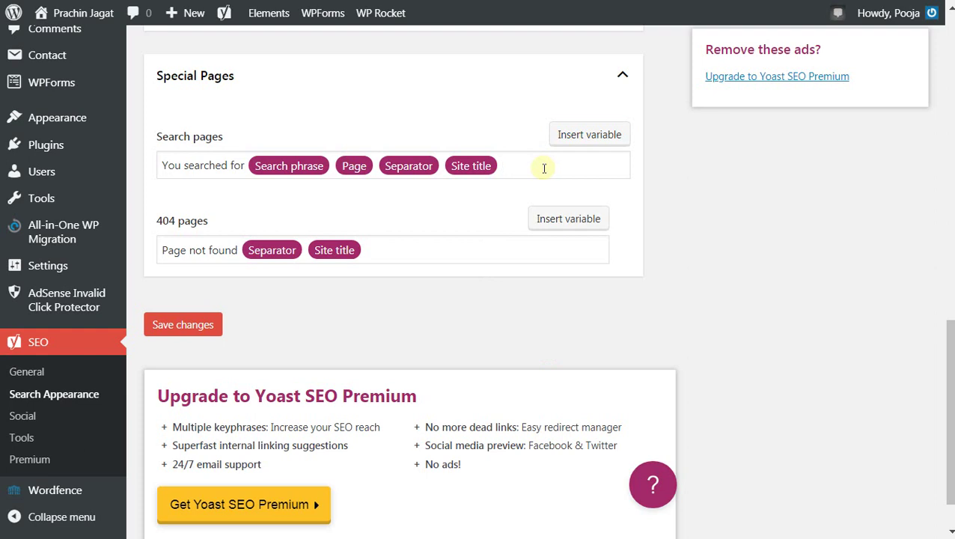
Try adding the text %%search phrase%% and a variable at the end of the Search pages title, and clear both additions
left_click(529, 164)
type("%%search phrase%%")
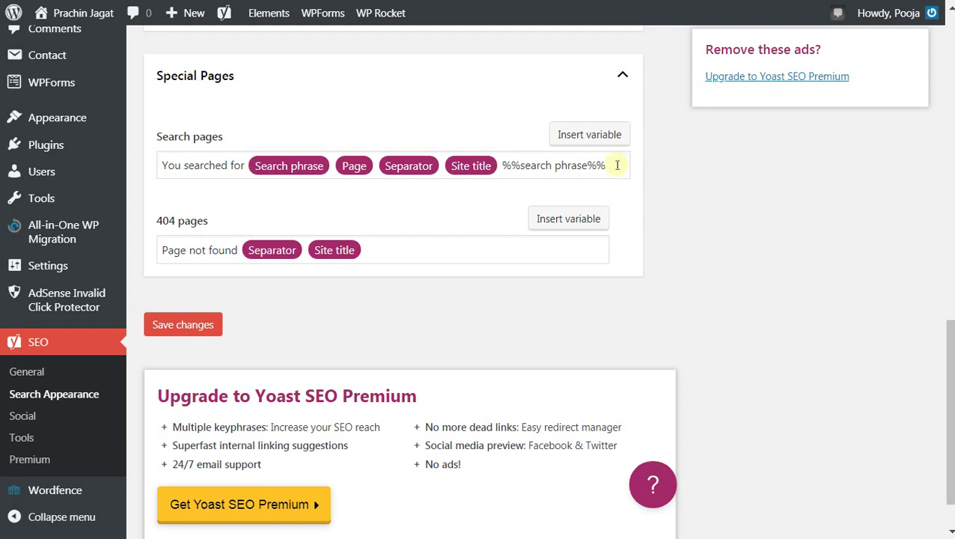
left_click_drag(616, 165, 509, 166)
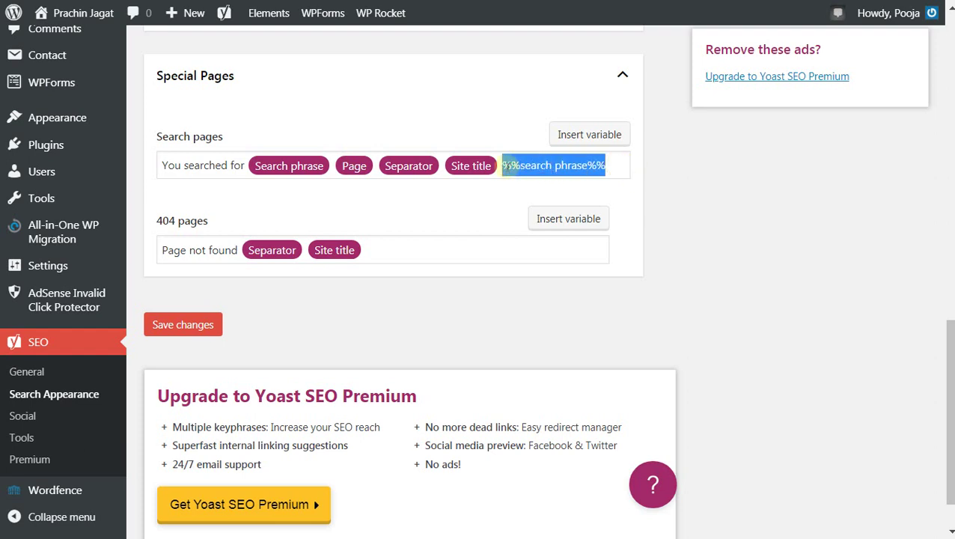
key("BackSpace")
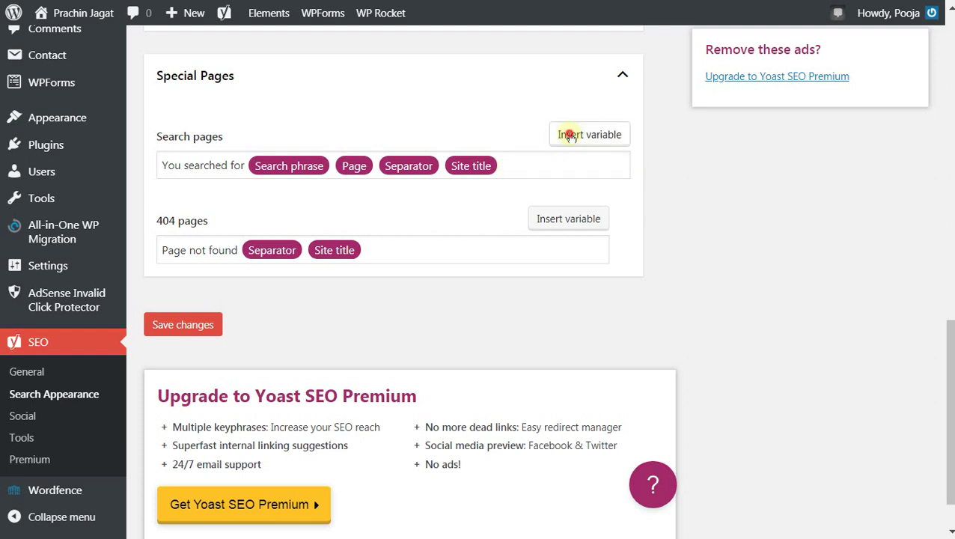
type("%")
left_click(525, 158)
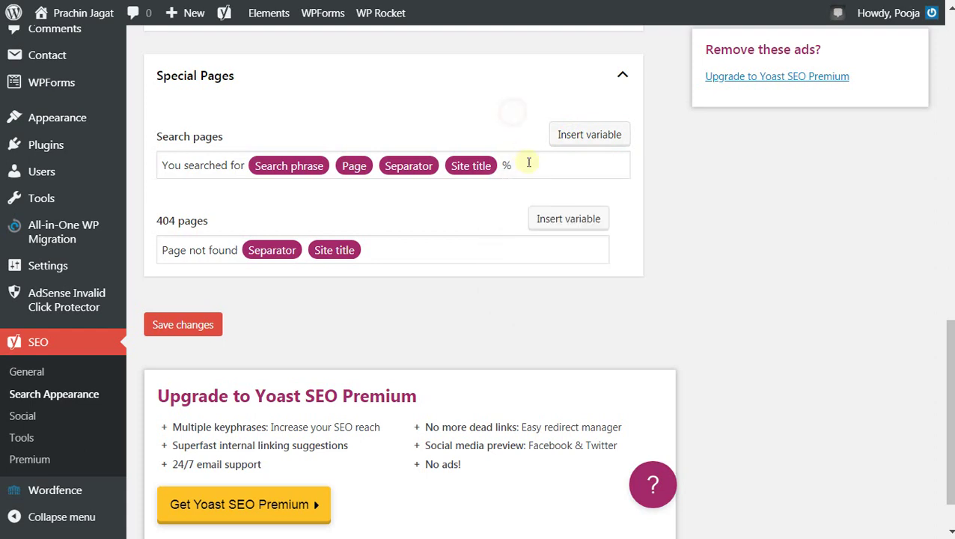
key("BackSpace")
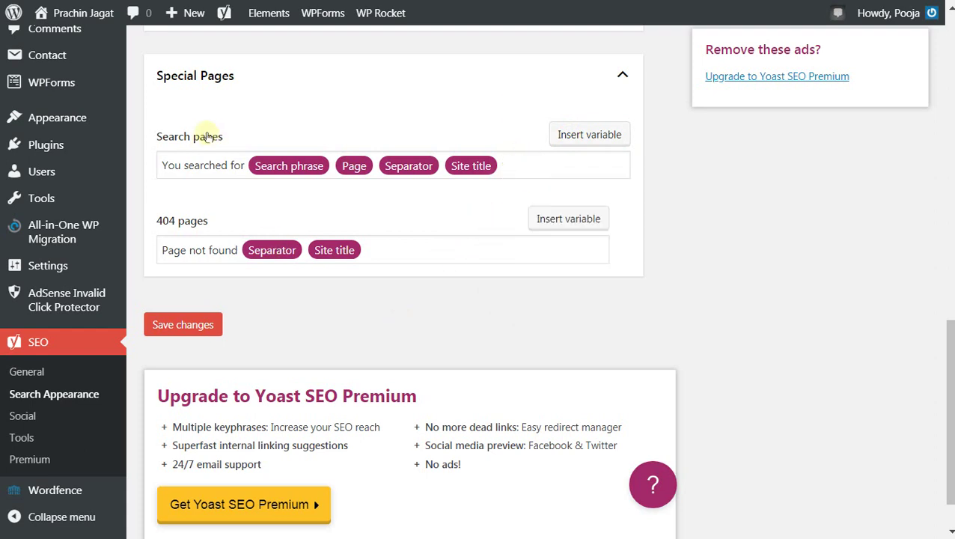
Review the 404 pages title template under Special Pages
left_click(405, 291)
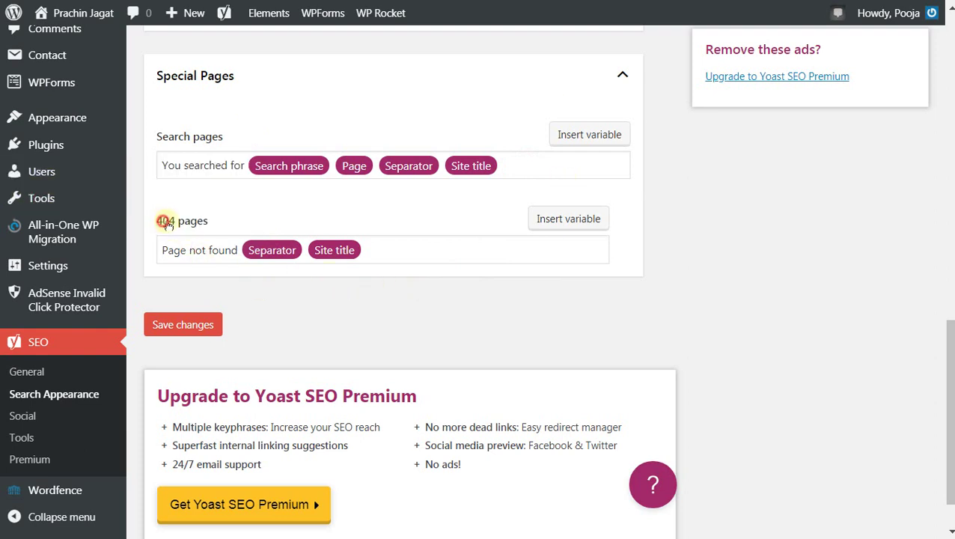
left_click_drag(165, 223, 213, 221)
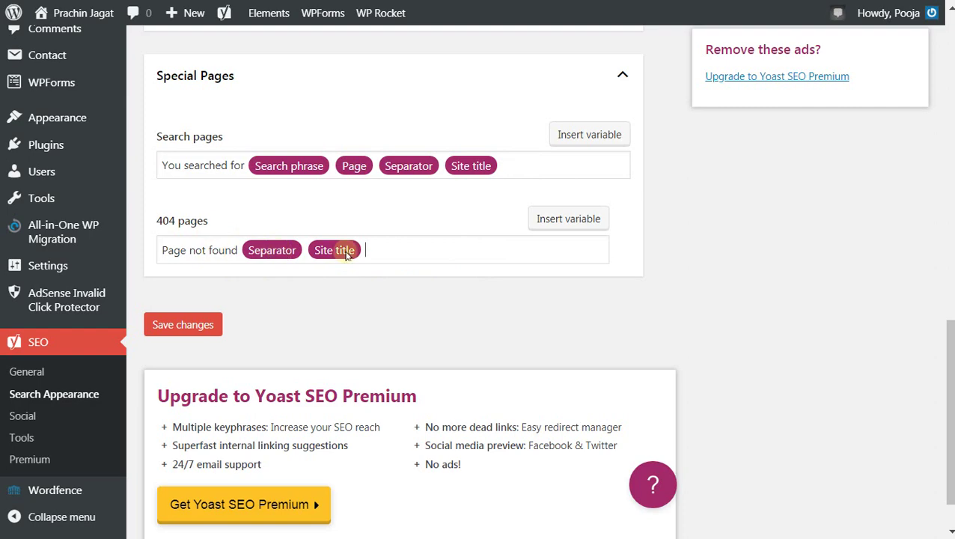
left_click(442, 311)
Review the Breadcrumbs settings, keeping Bold the last page at Regular and checking the taxonomy and theme options
scroll(442, 312, "up", 15)
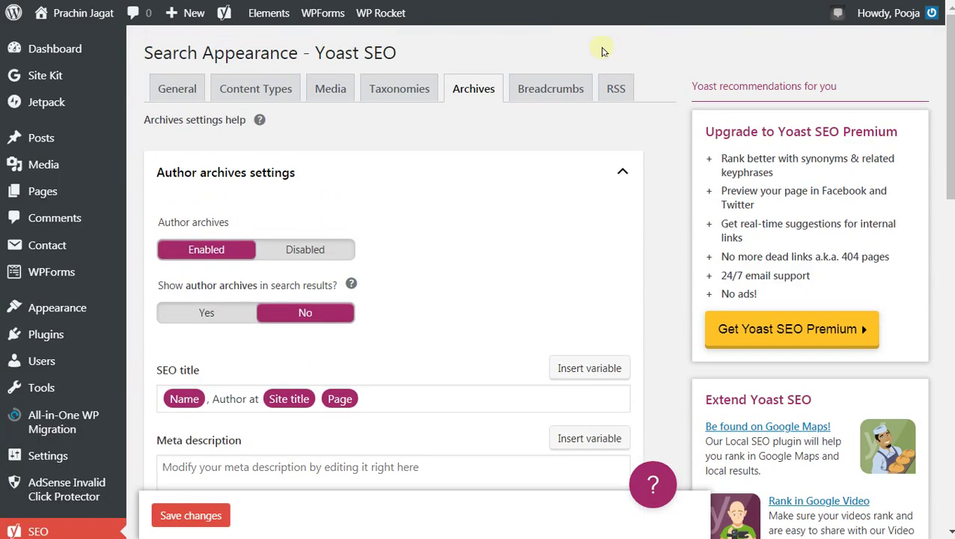
left_click(552, 91)
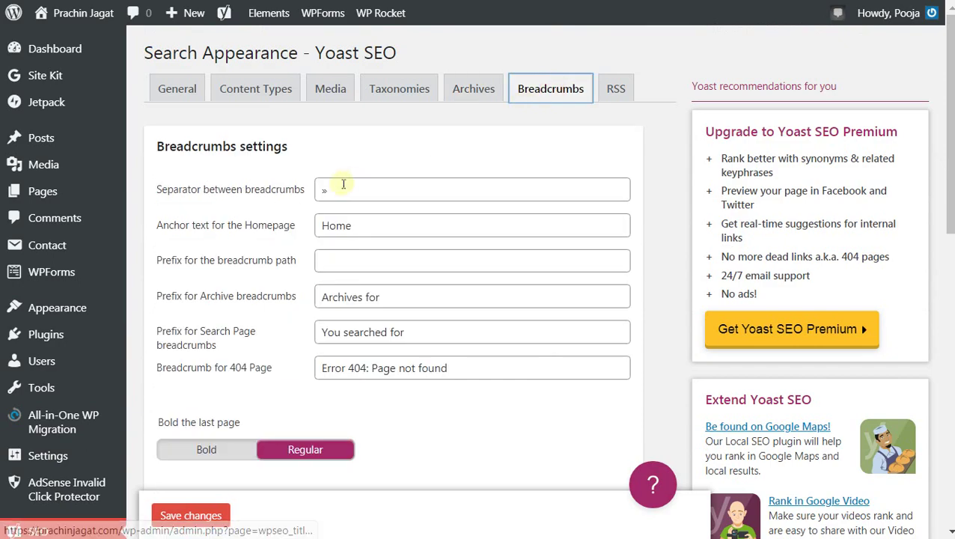
scroll(427, 354, "down", 2)
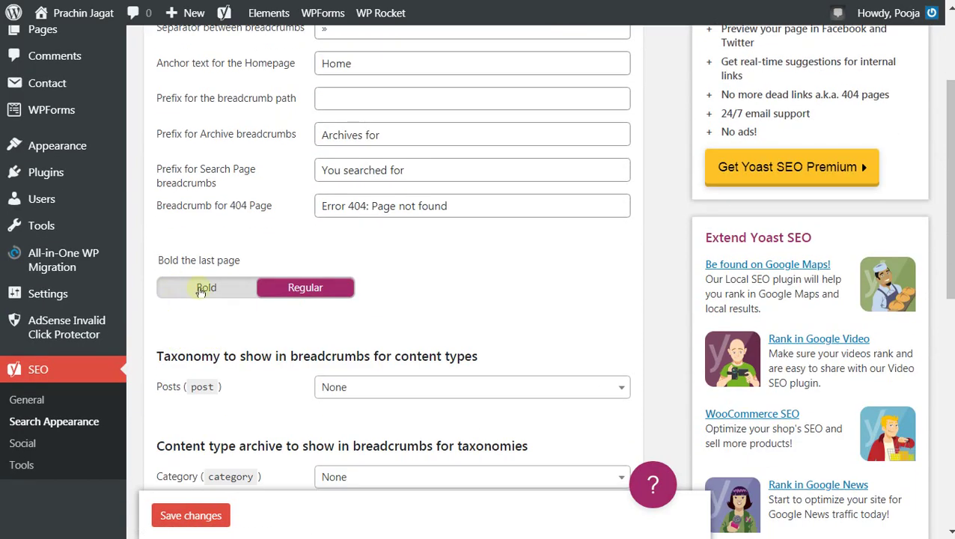
left_click(311, 291)
scroll(352, 299, "down", 4)
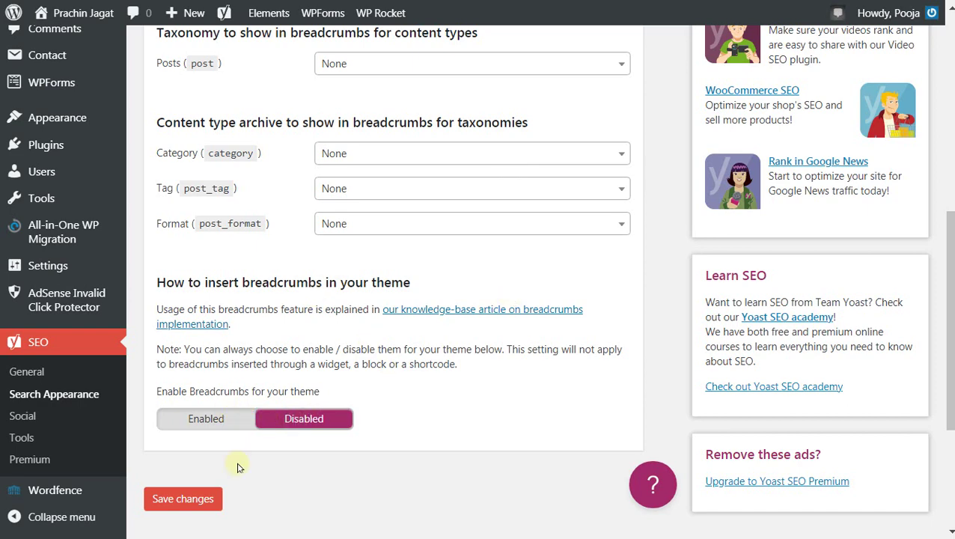
Review the RSS feed settings, including the content placed before and after each post and the available variables
scroll(595, 119, "up", 6)
left_click(622, 88)
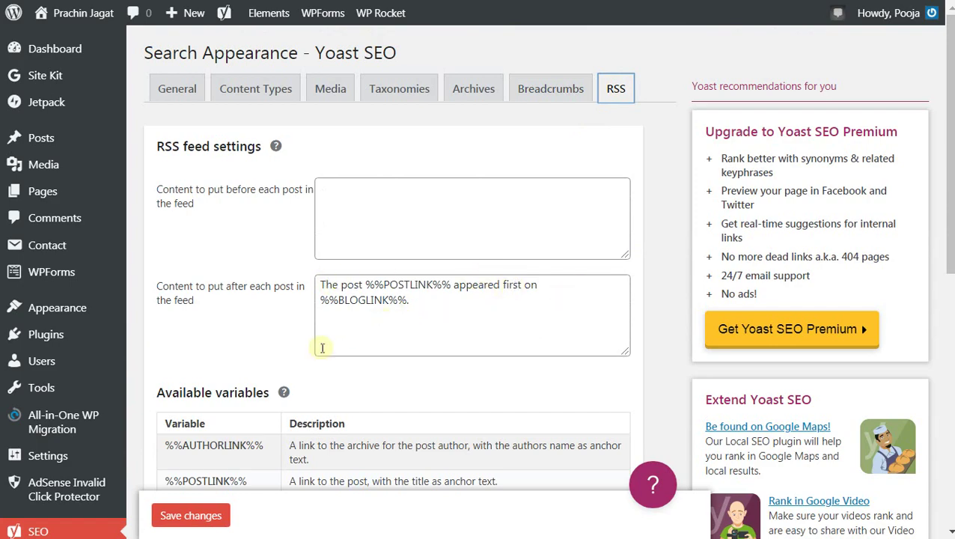
scroll(270, 361, "down", 3)
left_click(188, 354)
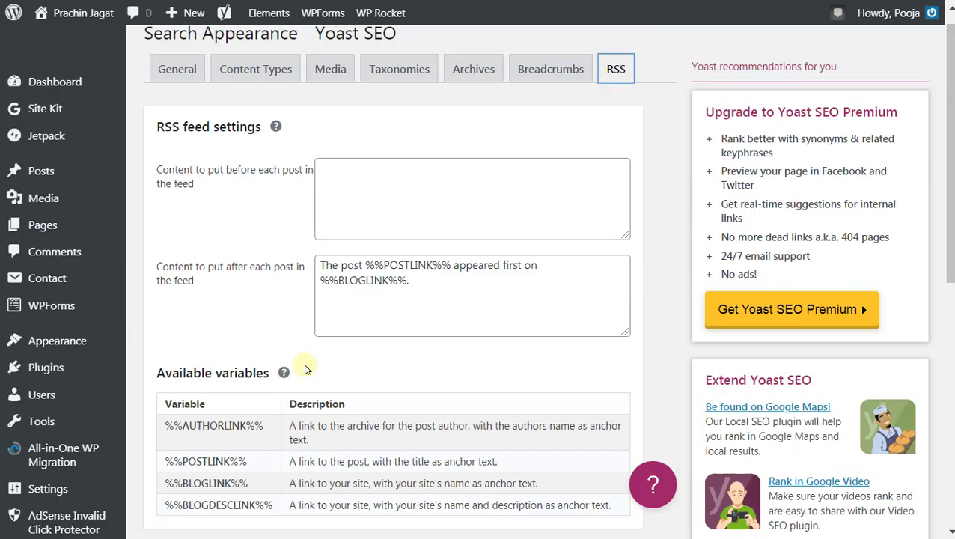
scroll(111, 433, "down", 10)
Open the Social settings and check the Accounts information for the site
left_click(43, 420)
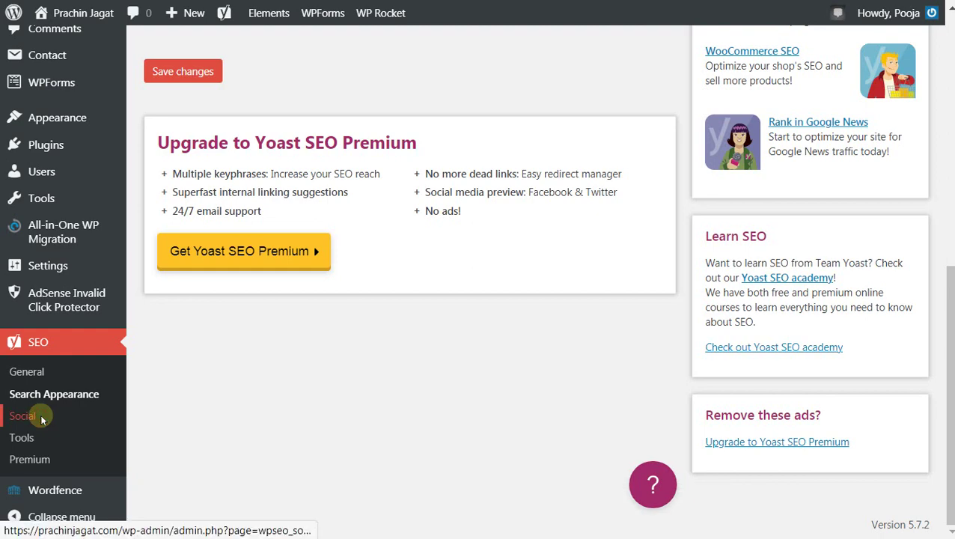
scroll(348, 359, "up", 10)
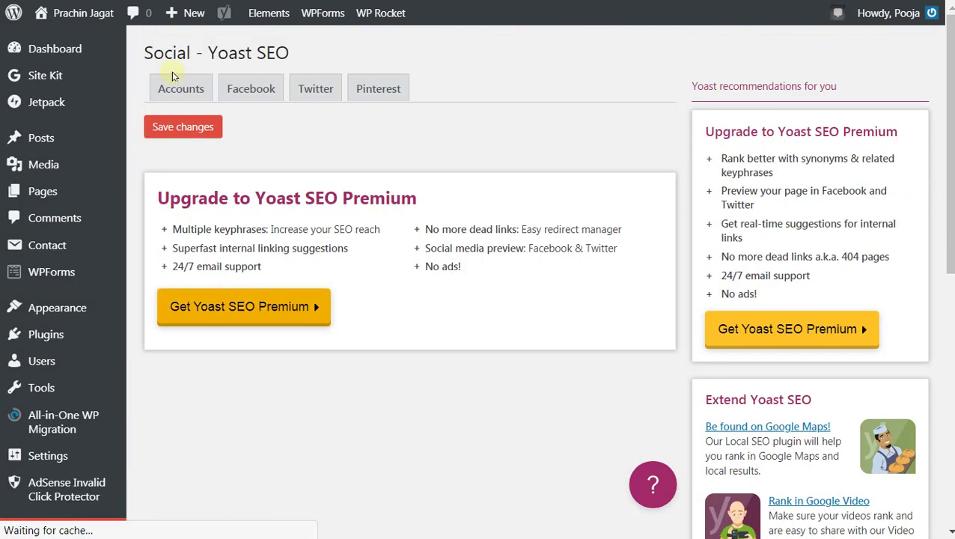
left_click(180, 89)
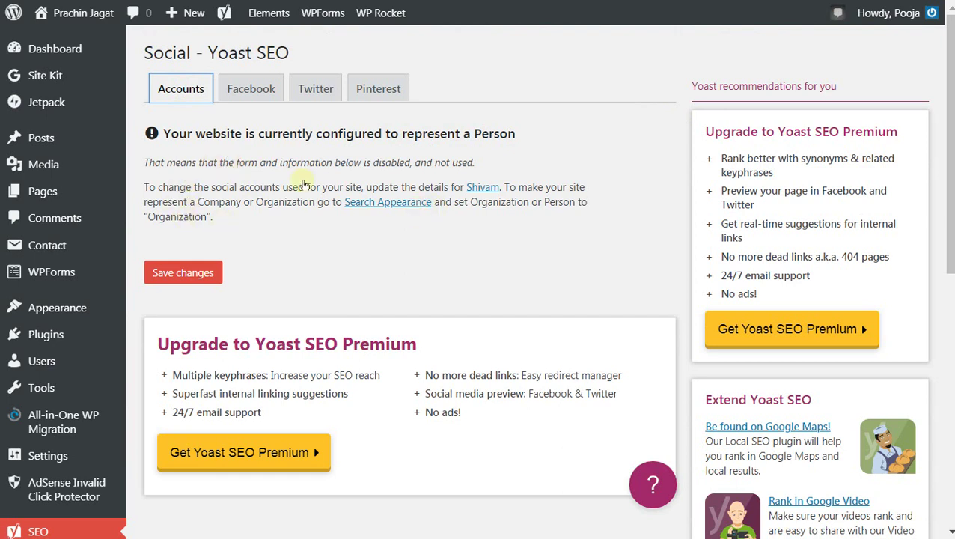
Review the Facebook settings, including Open Graph meta data, the front page image, title and description, and the default image
left_click(253, 90)
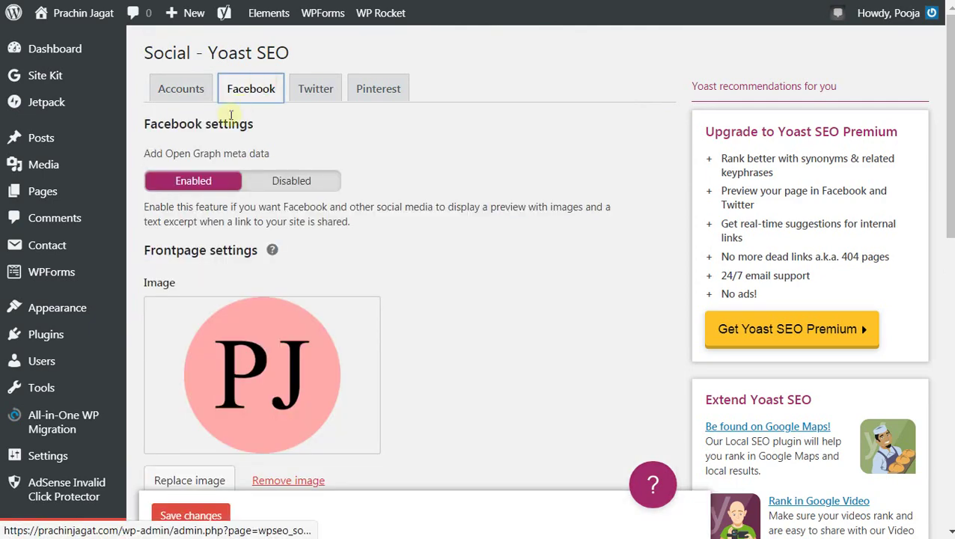
scroll(283, 219, "down", 3)
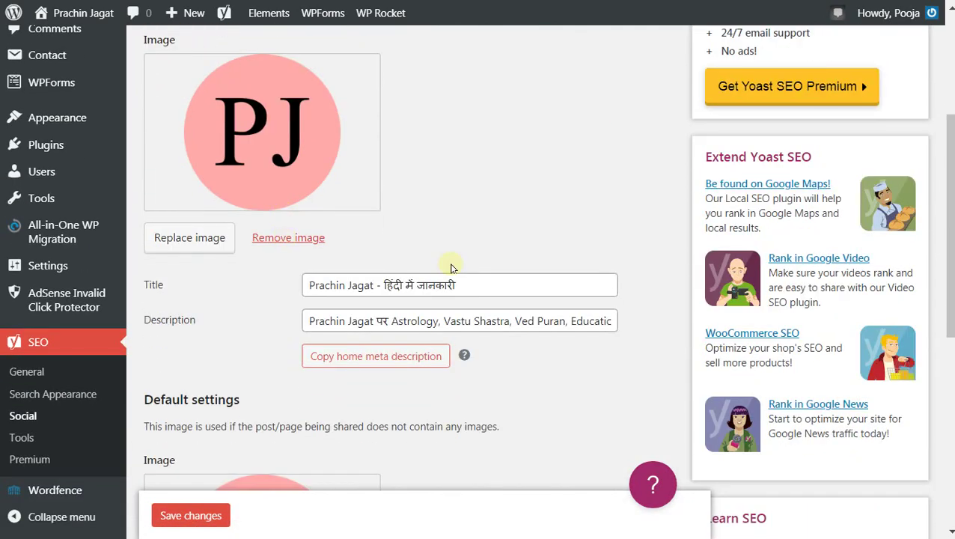
scroll(423, 370, "down", 2)
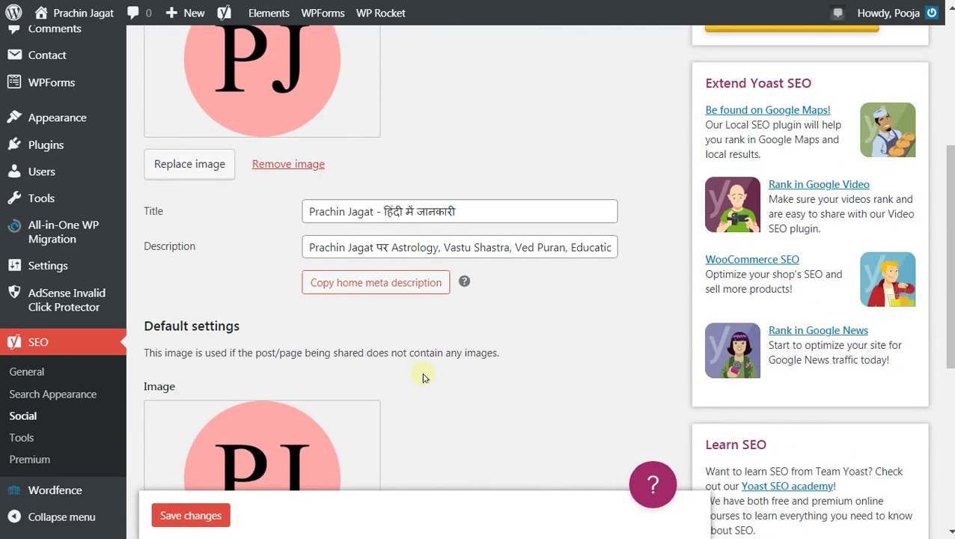
scroll(262, 371, "up", 5)
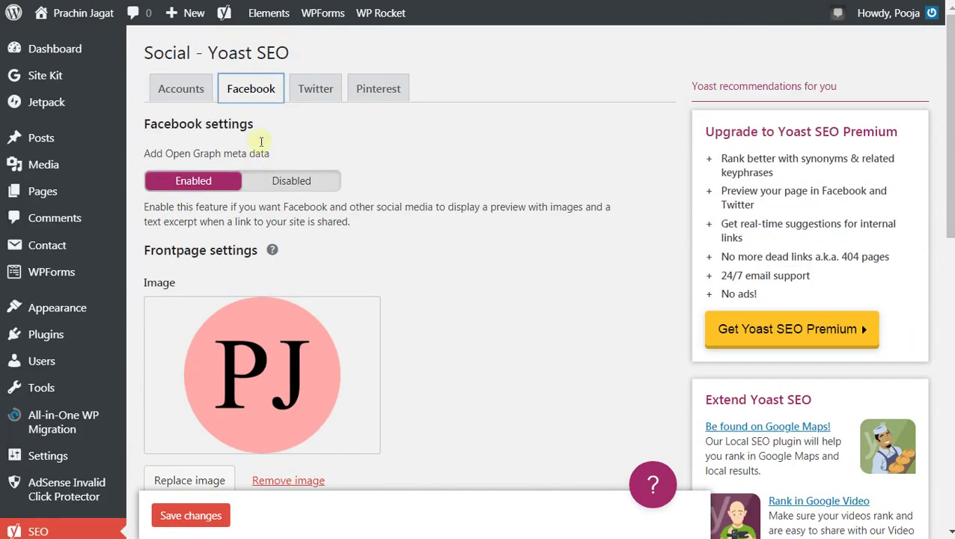
Review the Twitter card meta data and default card type, and open the Pinterest settings
left_click(315, 89)
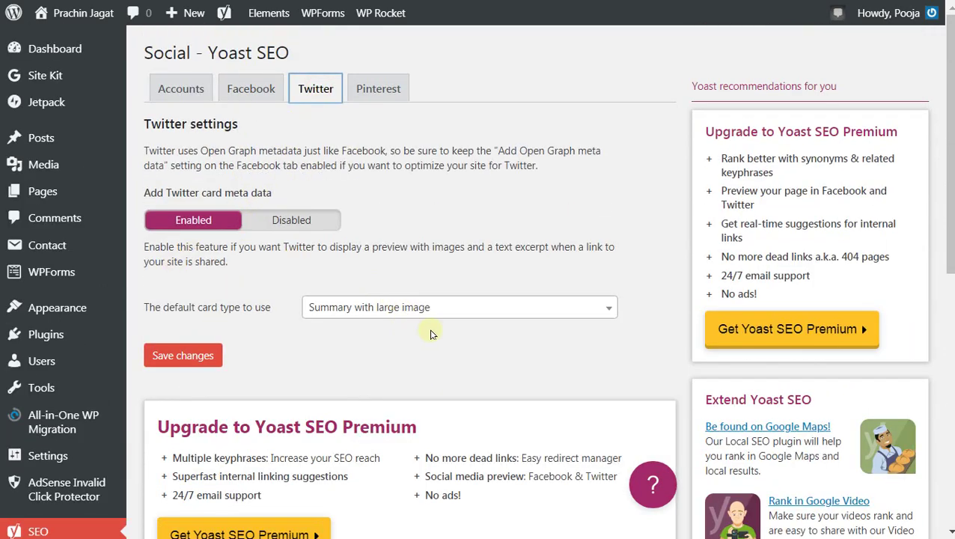
scroll(430, 334, "down", 5)
scroll(426, 337, "up", 5)
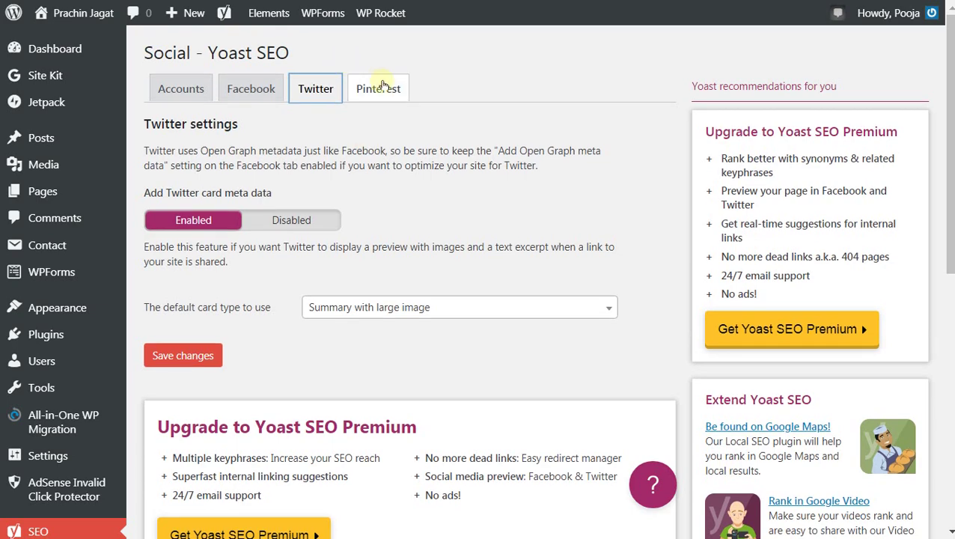
left_click(382, 88)
Go to Yoast SEO's Tools, open Import and Export, and view the import and export settings
scroll(225, 292, "down", 7)
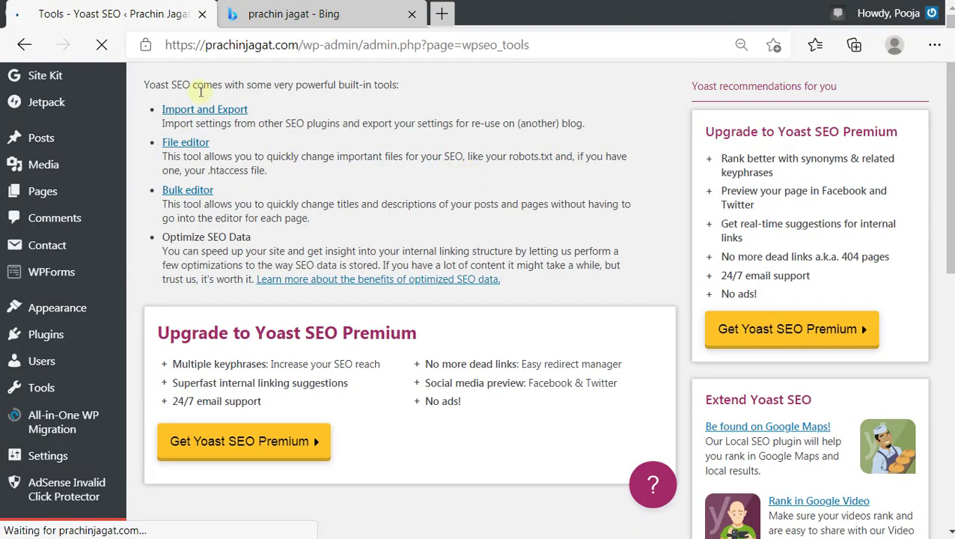
left_click(202, 111)
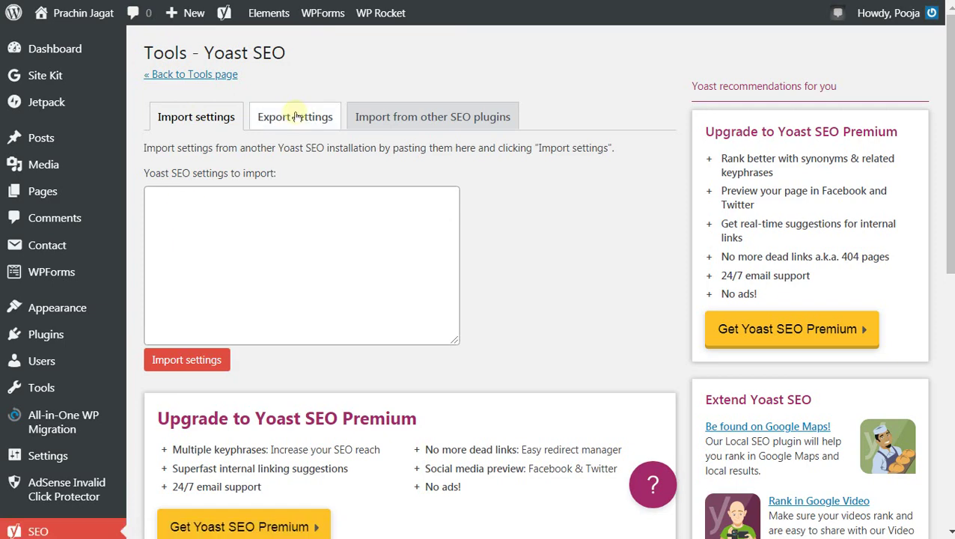
left_click(297, 117)
Review the steps for importing from other SEO plugins, checking which source plugins are offered
left_click(426, 119)
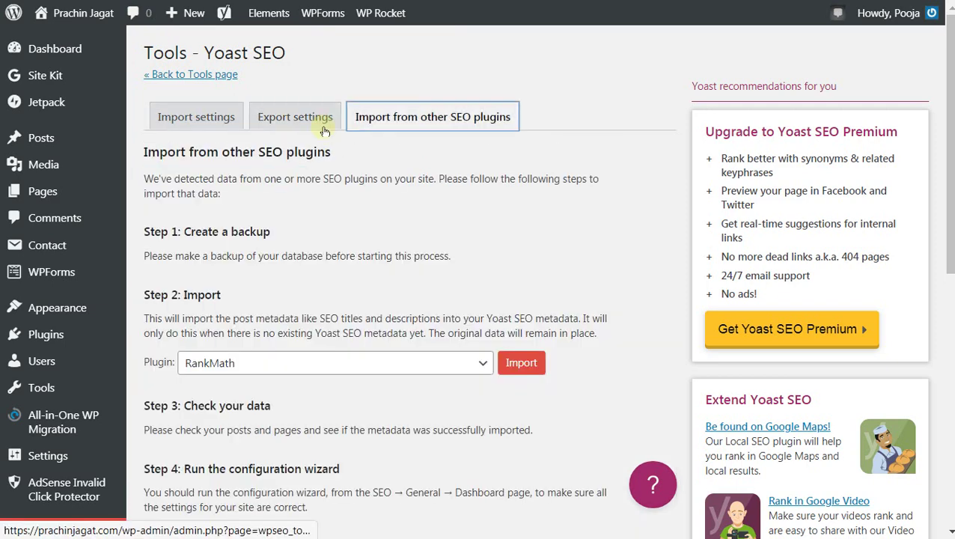
left_click(479, 363)
left_click(478, 366)
scroll(522, 368, "down", 5)
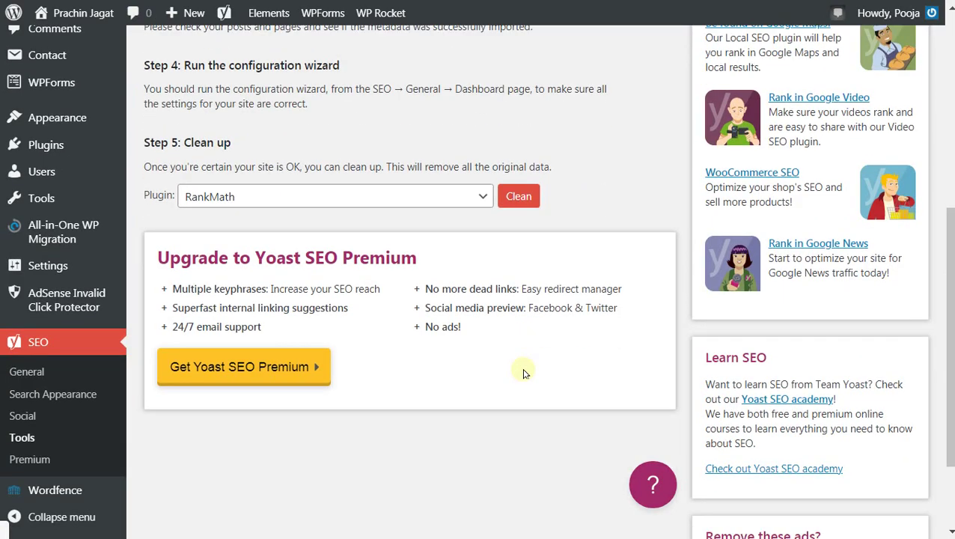
scroll(518, 367, "up", 3)
scroll(524, 404, "up", 1)
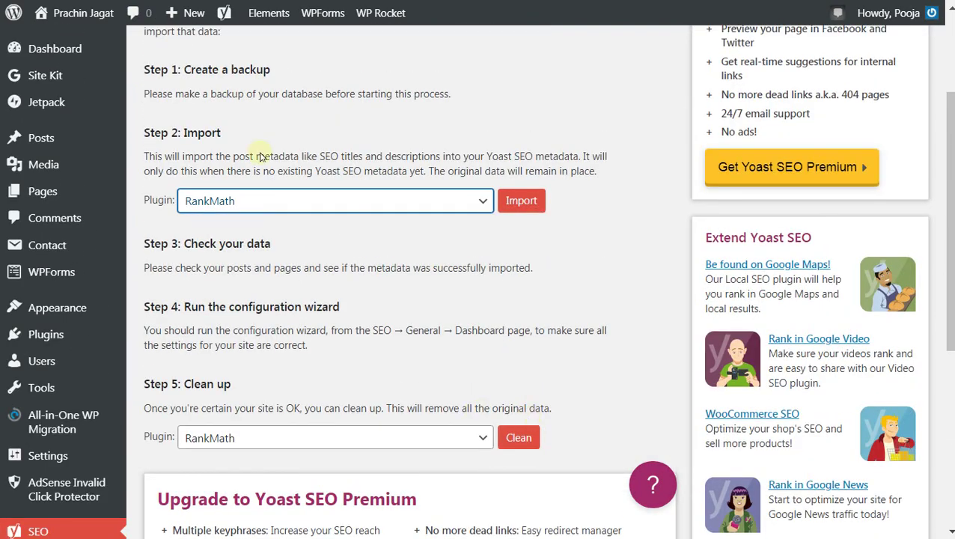
scroll(225, 150, "up", 5)
Examine the robots.txt content in the File editor, and return to the Tools overview
left_click(156, 76)
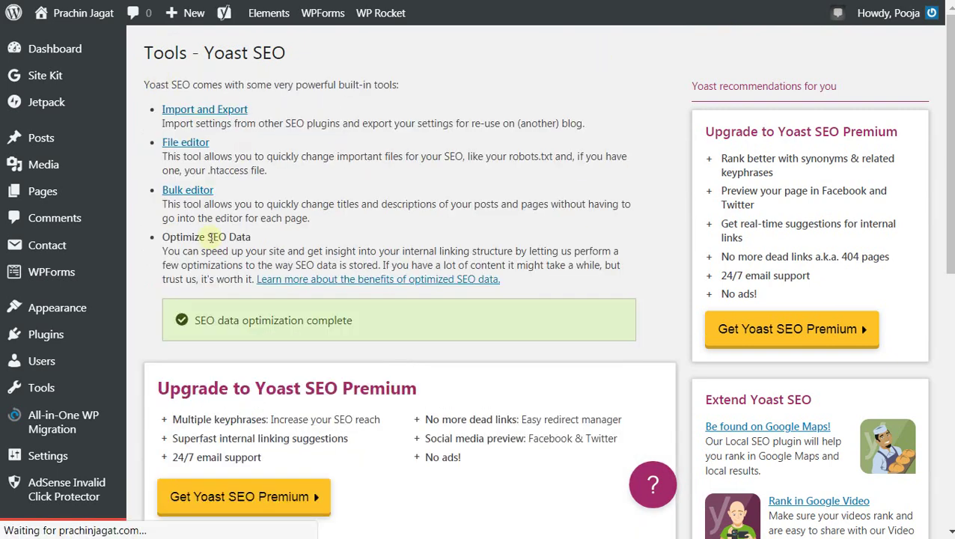
left_click(188, 144)
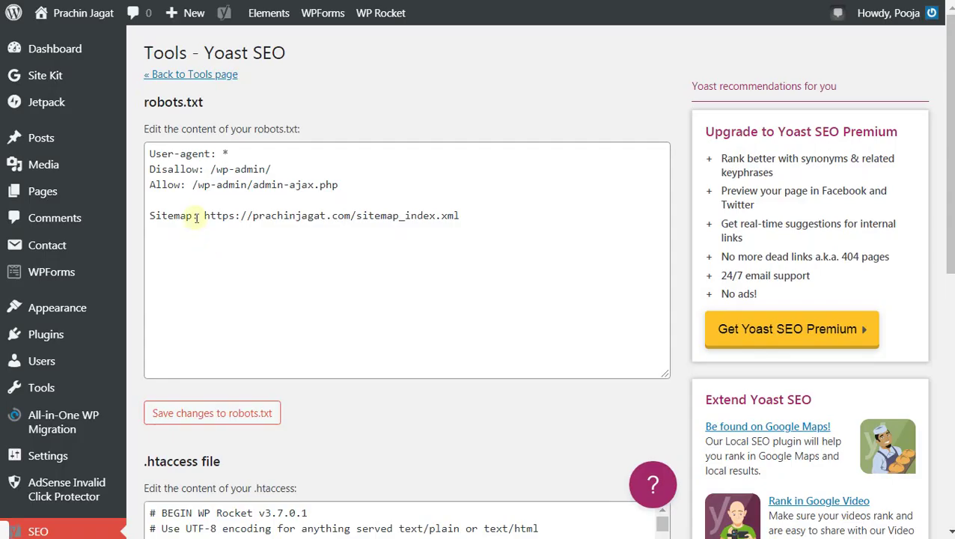
left_click(164, 74)
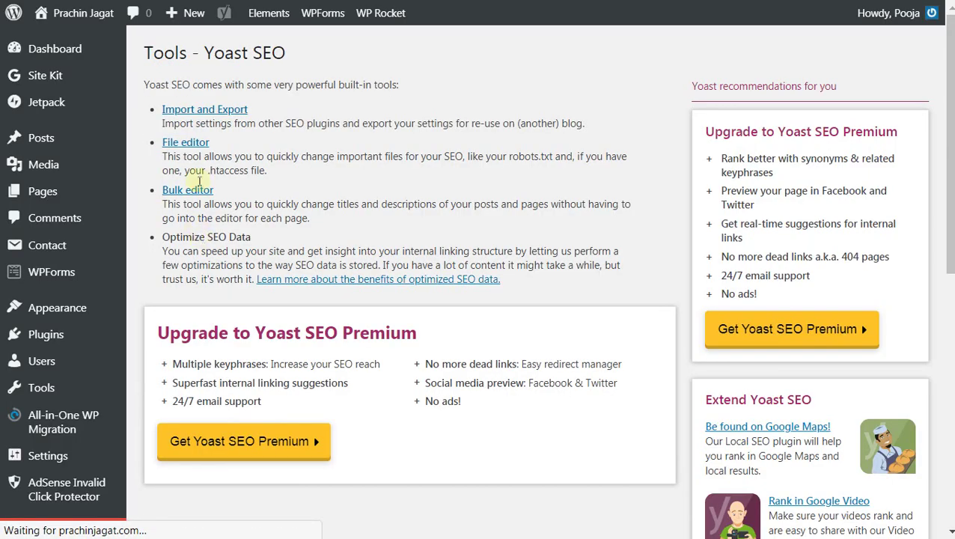
Open the Bulk editor and view its SEO title and meta description lists
left_click(191, 192)
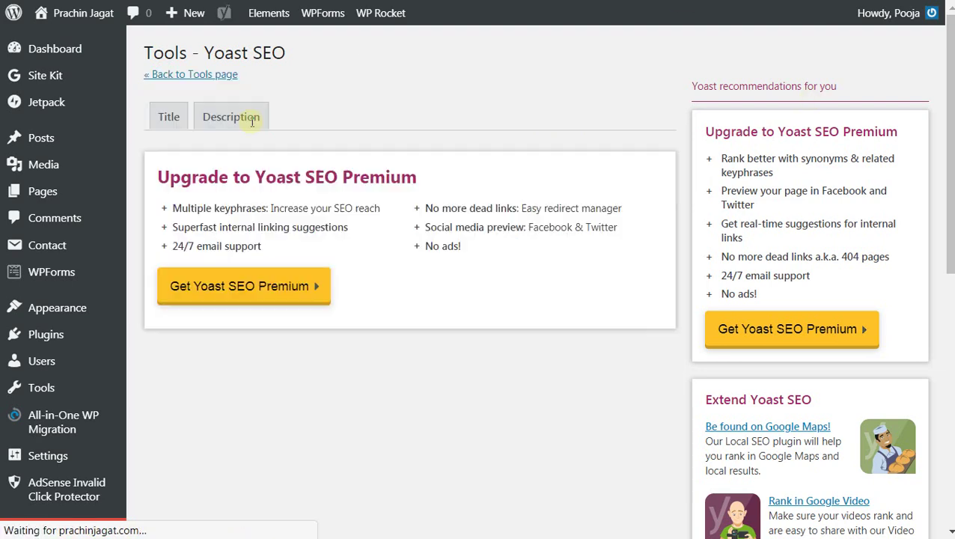
left_click(169, 117)
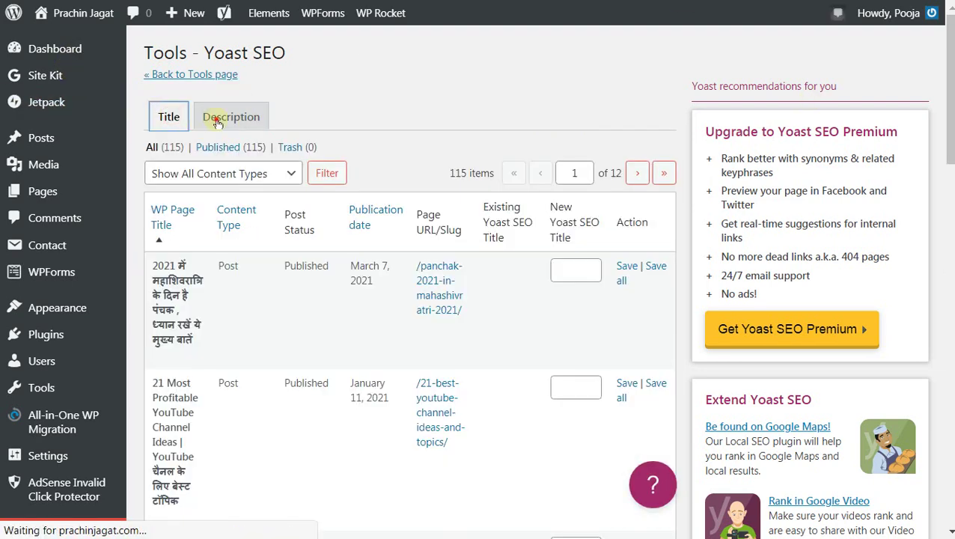
left_click(214, 119)
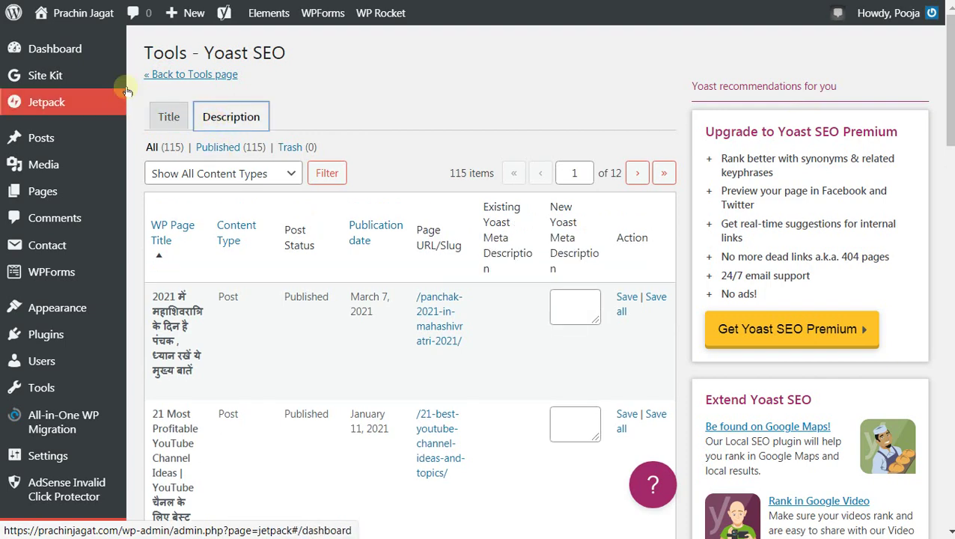
Return to the Tools overview and check the status of Optimize SEO Data
left_click(153, 74)
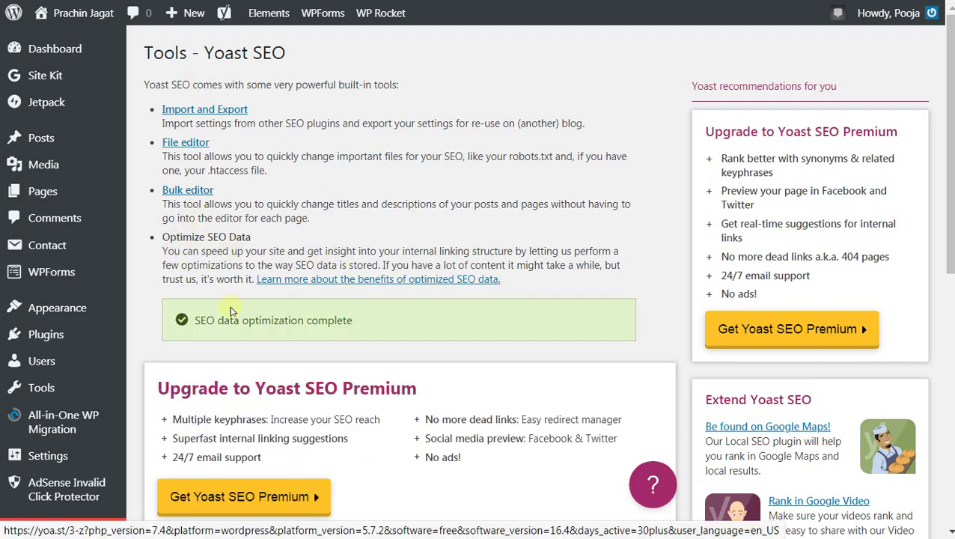
left_click_drag(207, 323, 397, 324)
left_click(404, 322)
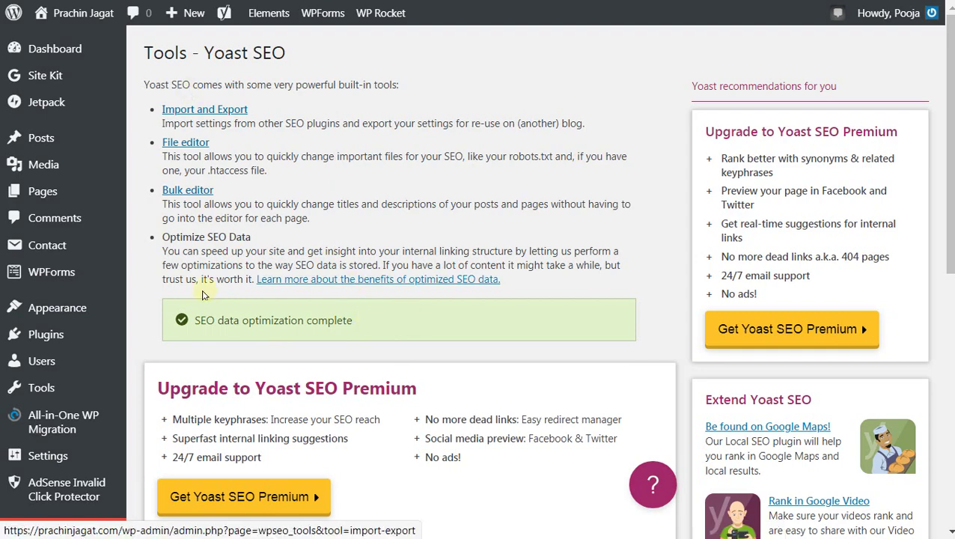
Open Yoast's Premium page and review the features offered by Yoast SEO Premium, briefly highlighting the Redirect manager line
scroll(15, 442, "down", 4)
scroll(15, 443, "down", 3)
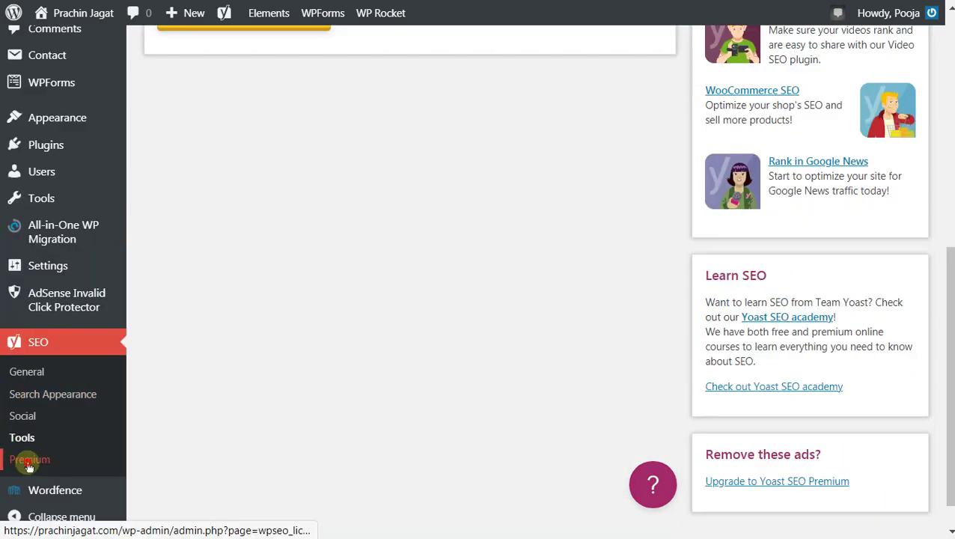
scroll(256, 200, "up", 7)
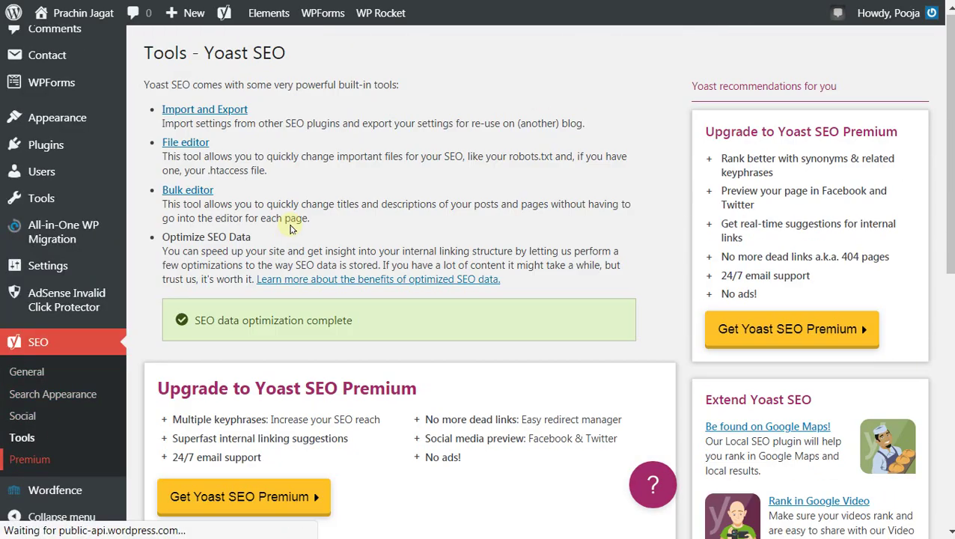
left_click(193, 183)
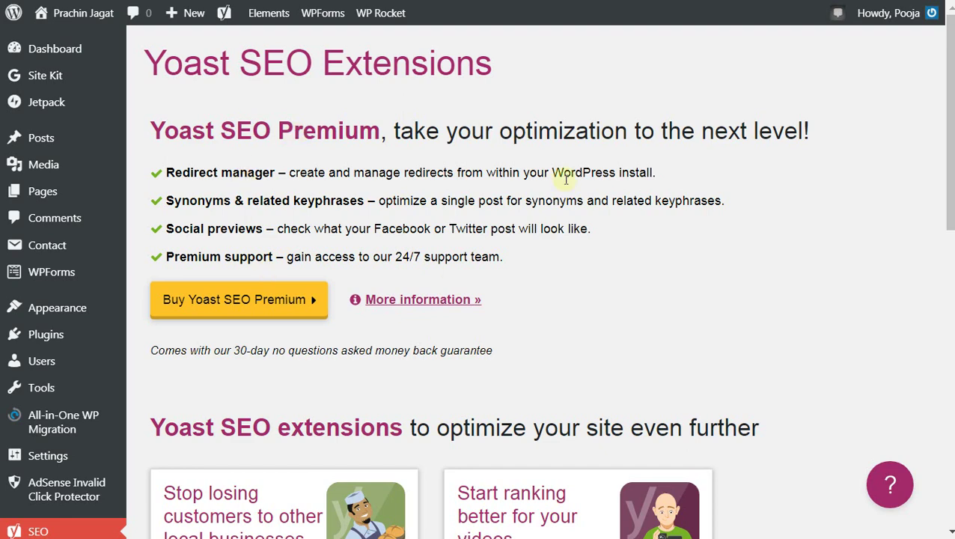
mouse_move(29, 419)
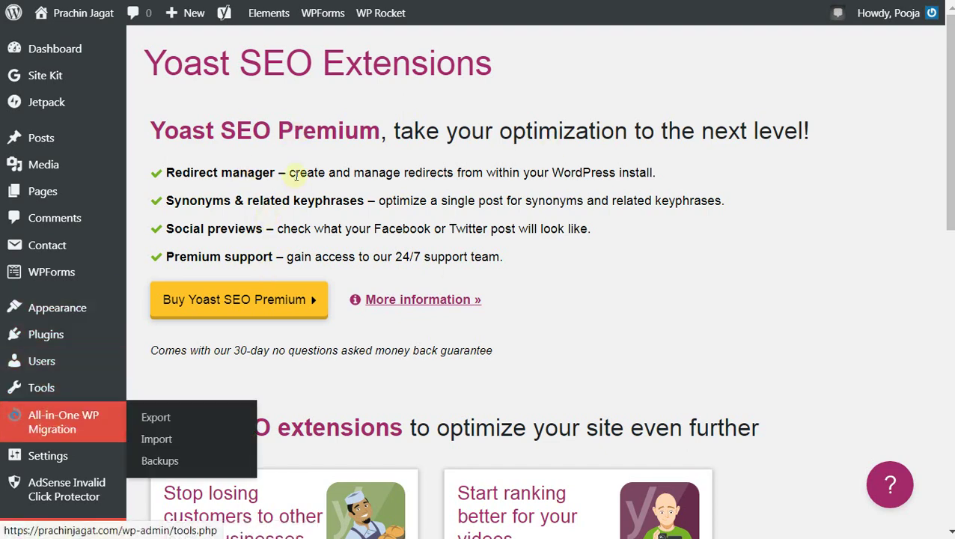
triple_click(236, 167)
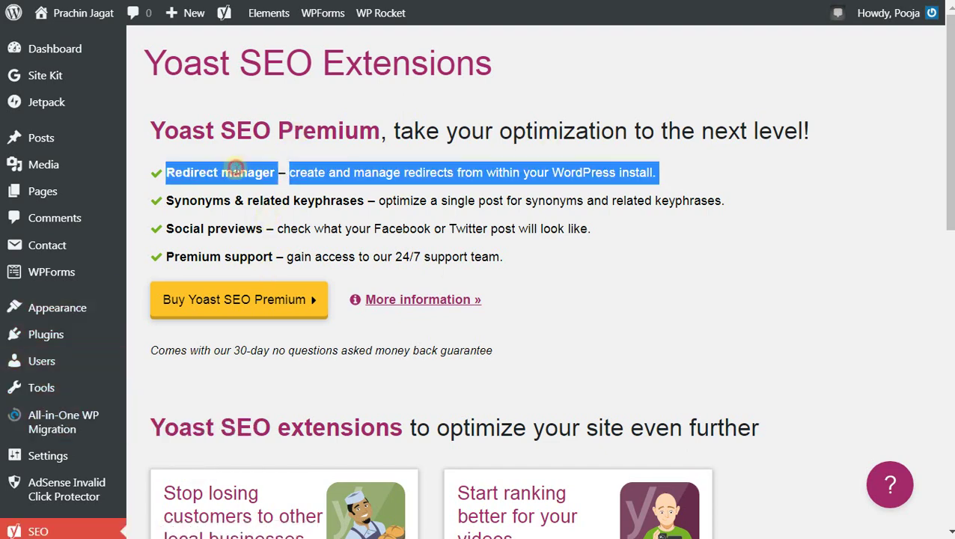
left_click(202, 367)
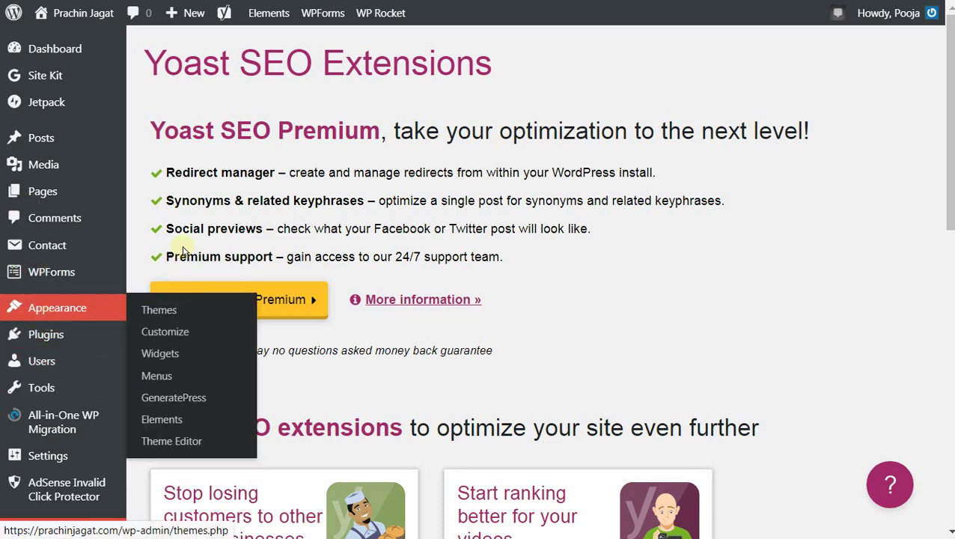